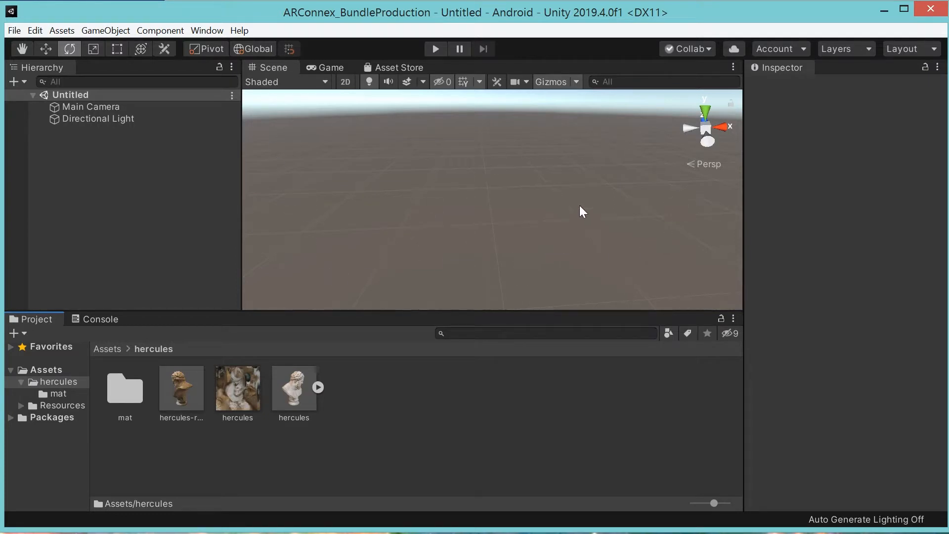
Step: View the Main Camera and Directional Light, and set the tool handles to Center position with Global rotation
click(84, 107)
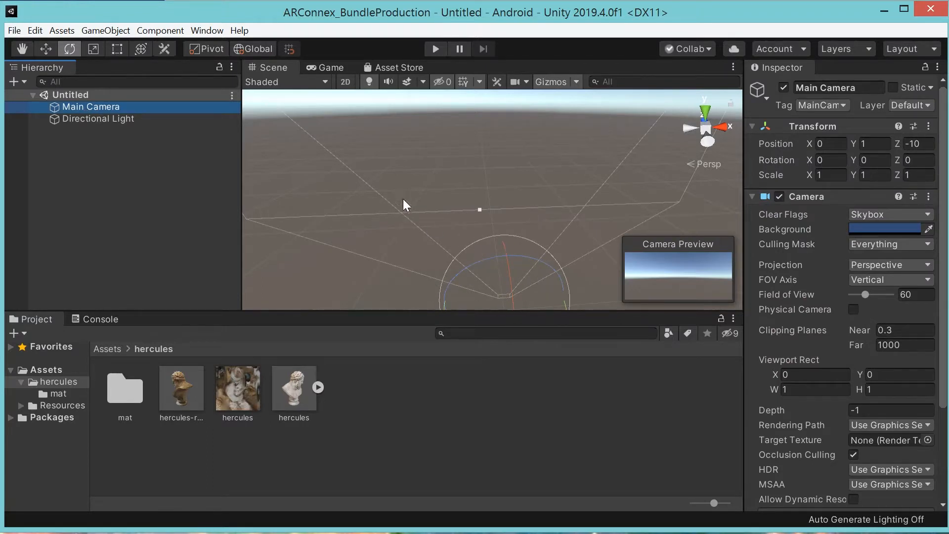
click(81, 119)
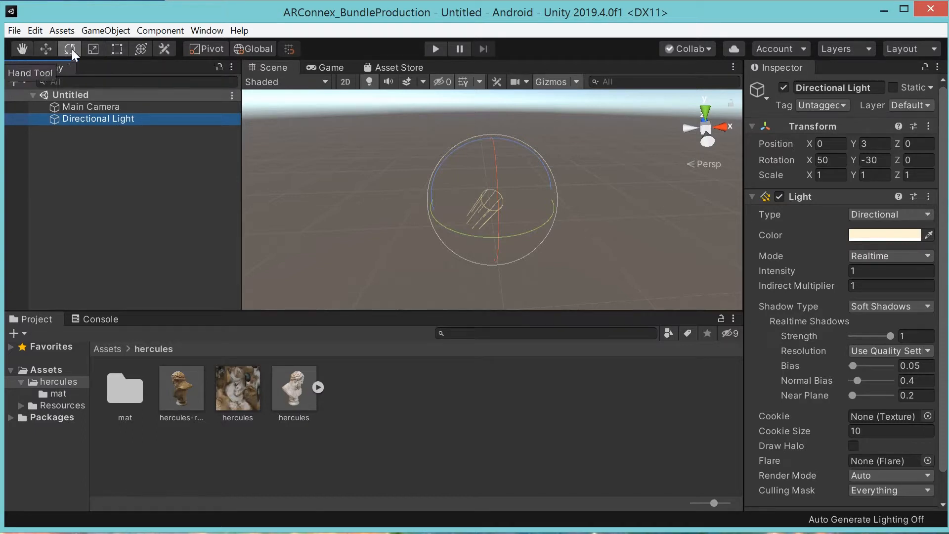
click(197, 49)
click(257, 47)
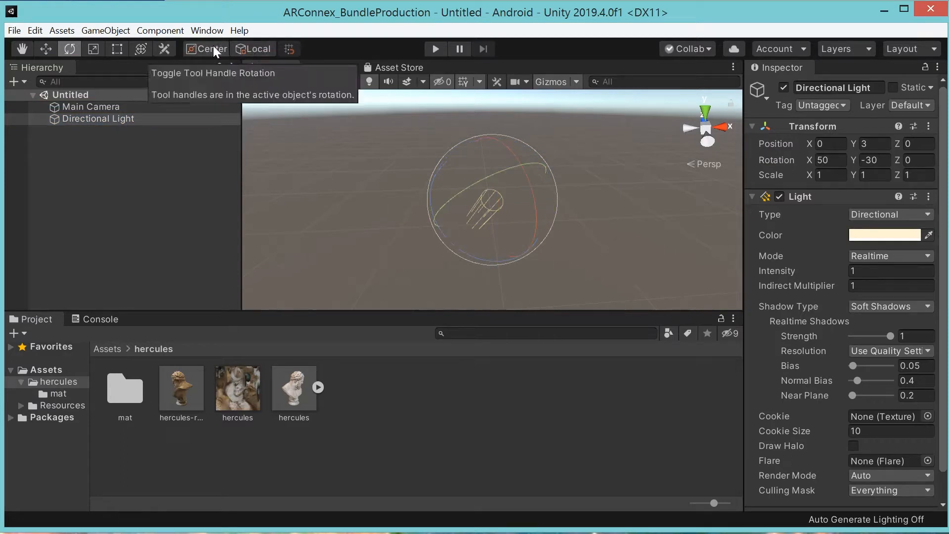
click(260, 47)
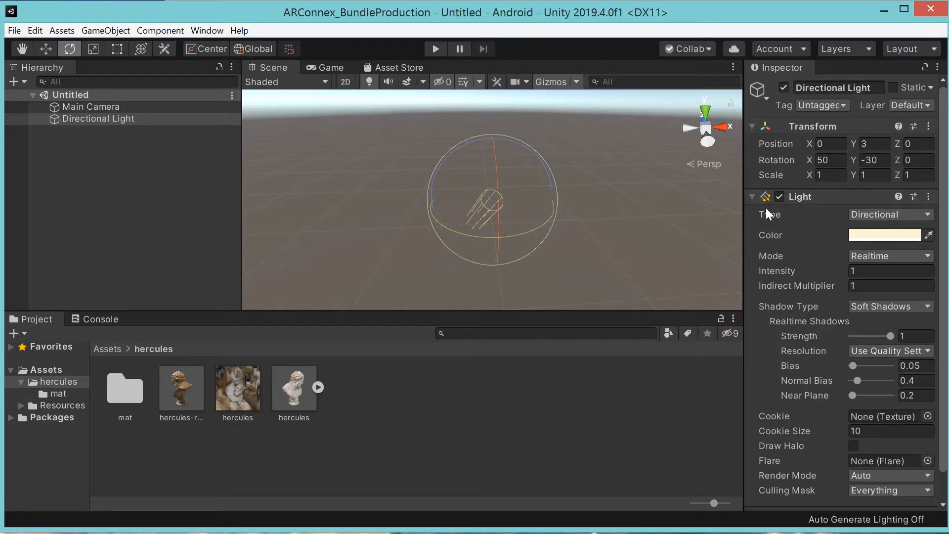
Step: Compare the component properties of the Main Camera and the Directional Light
click(85, 110)
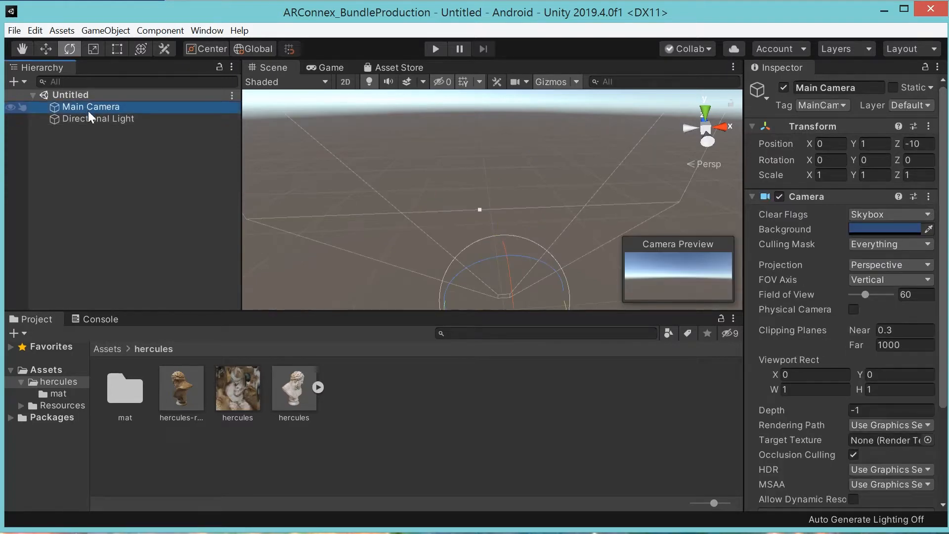
click(82, 118)
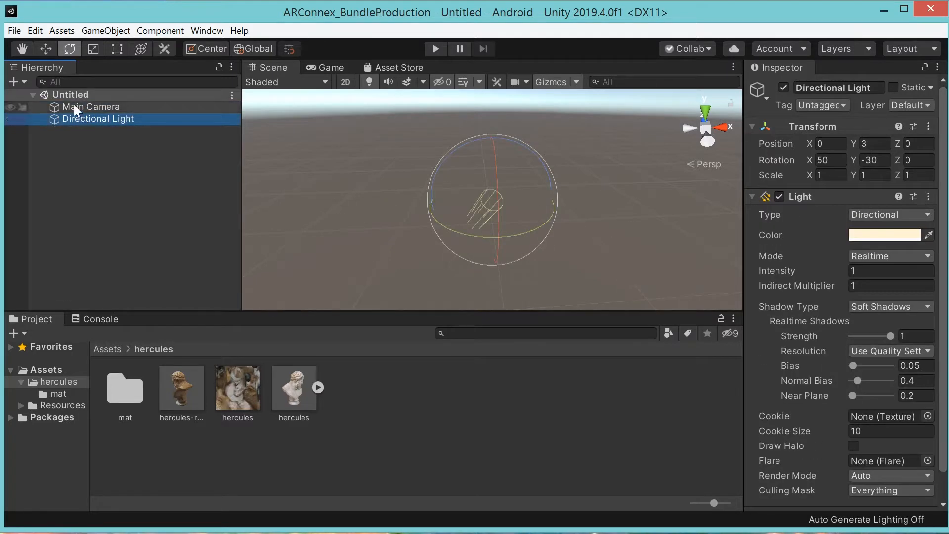
click(73, 106)
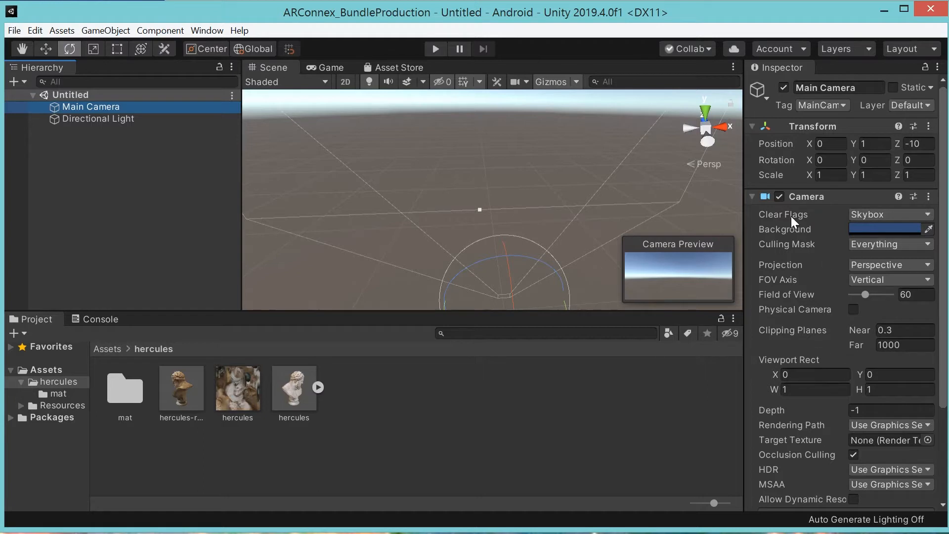
click(115, 119)
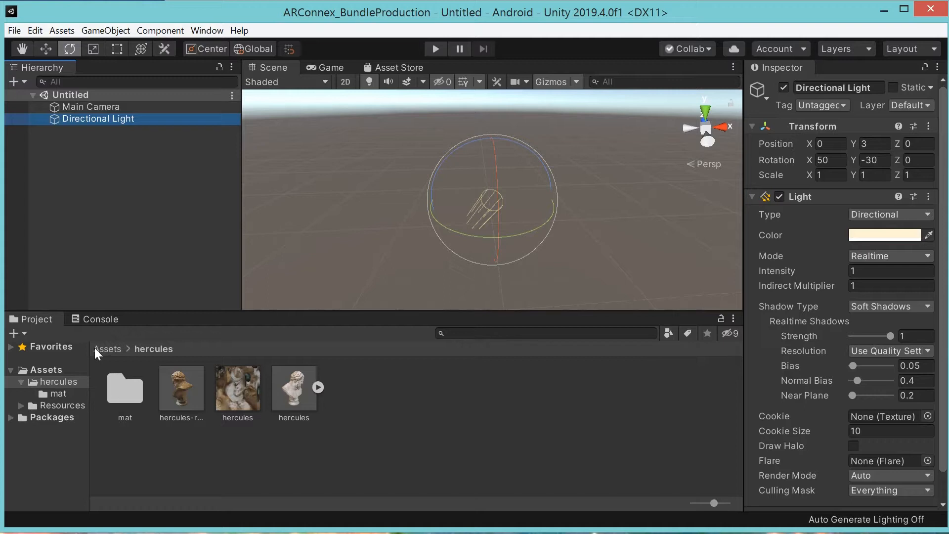
Step: Go up to the root Assets folder and look over the ARConnexSetup scene and the hercules and Resources folders
click(113, 350)
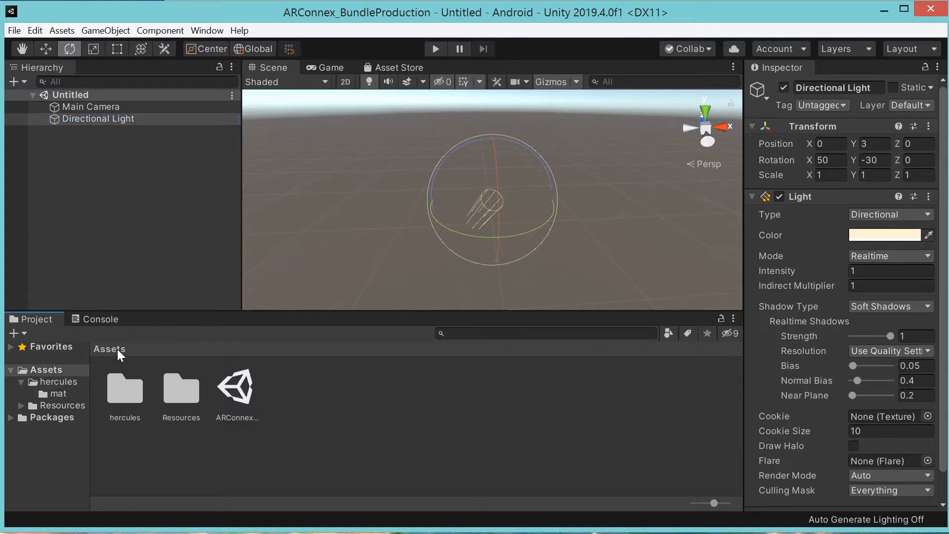
click(237, 390)
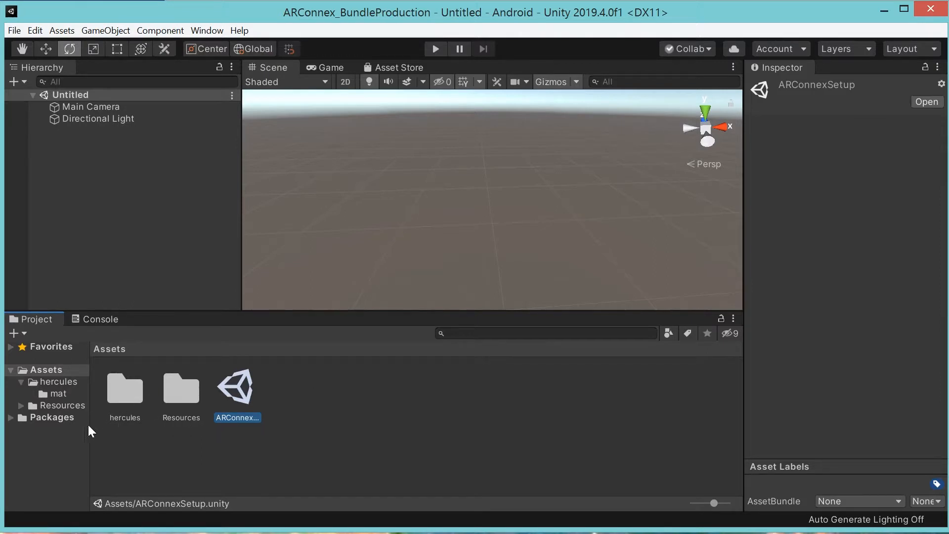
click(121, 395)
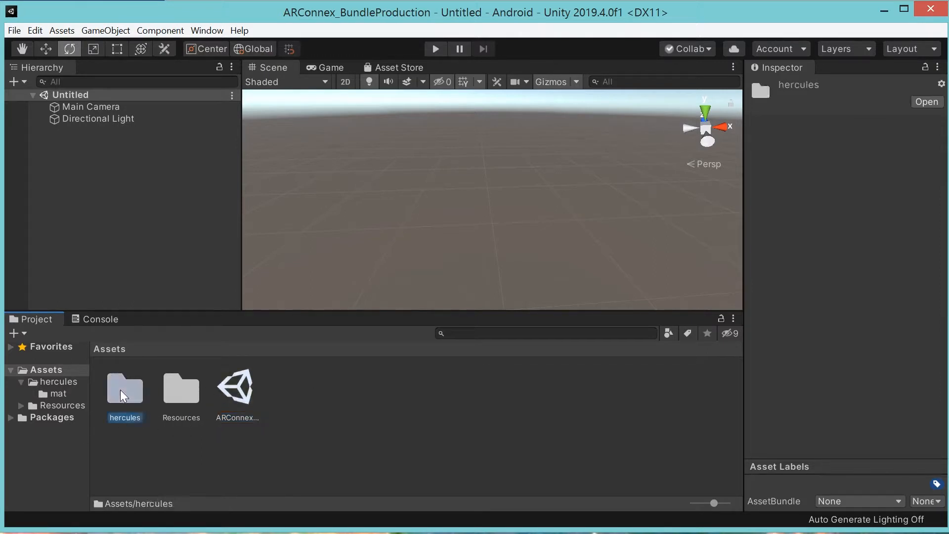
click(197, 397)
click(183, 440)
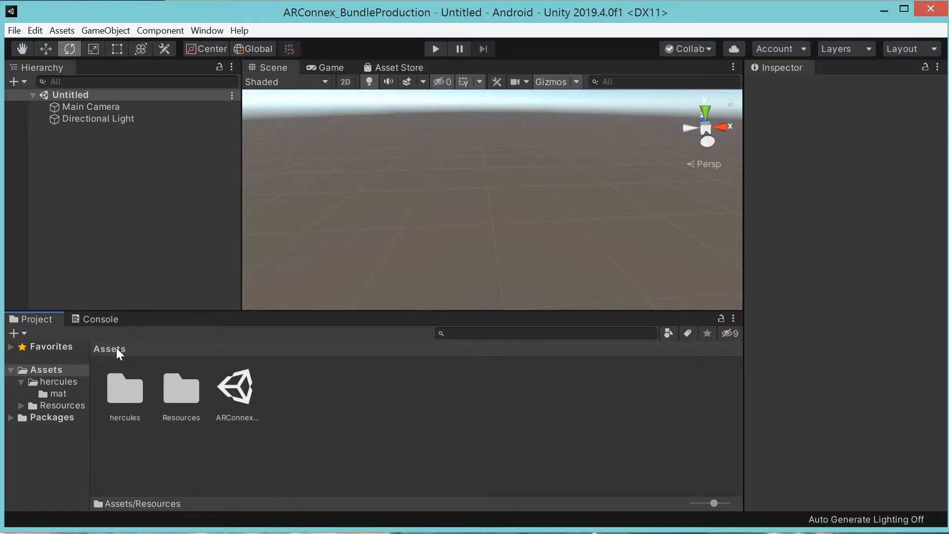
Step: Create a new material named red in the root Assets folder
click(63, 30)
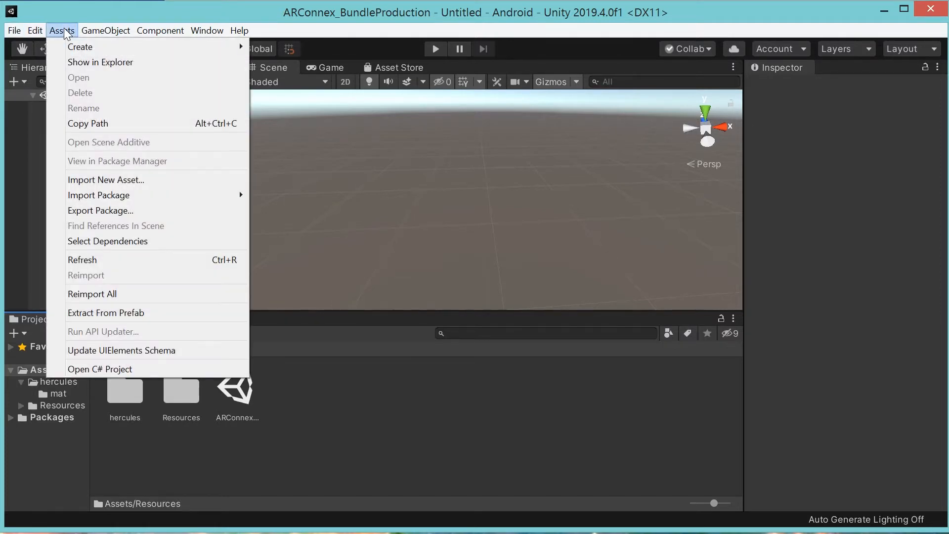
mouse_move(72, 49)
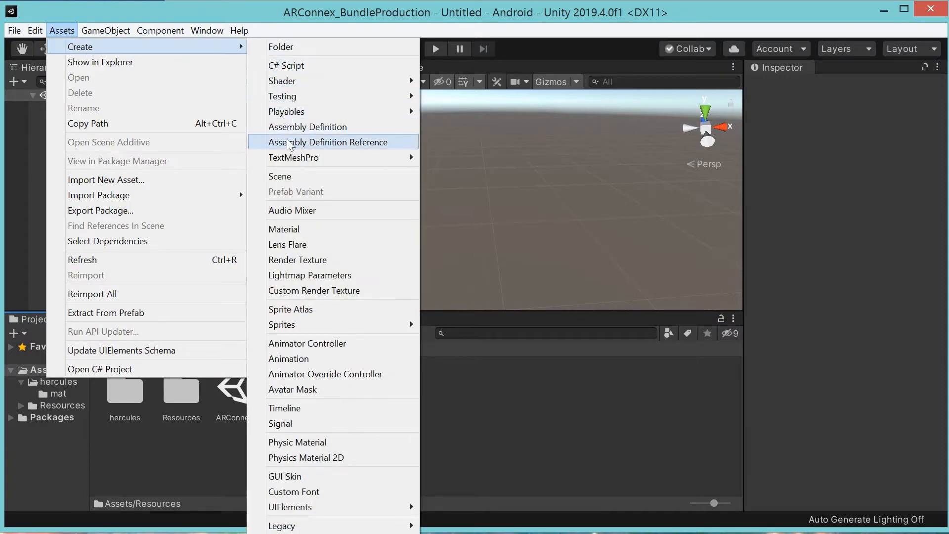
click(284, 230)
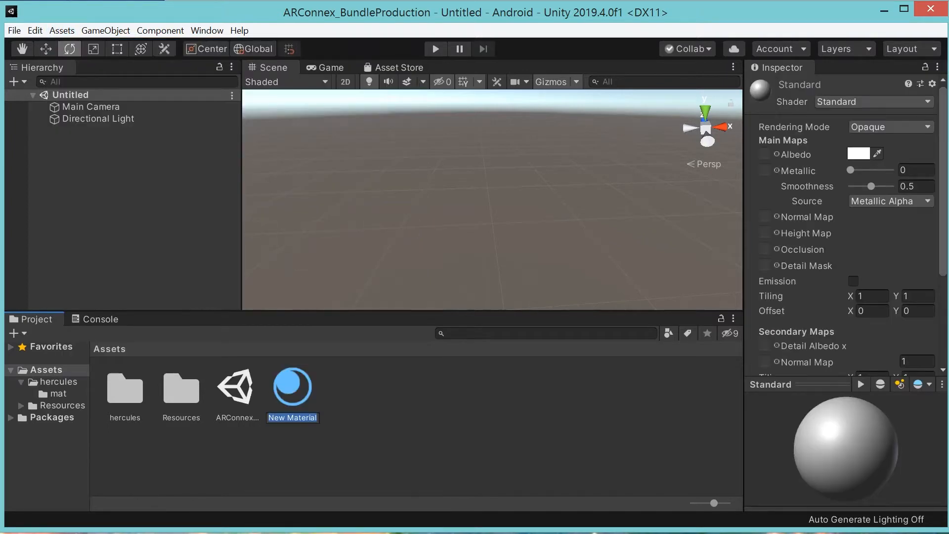
text(red)
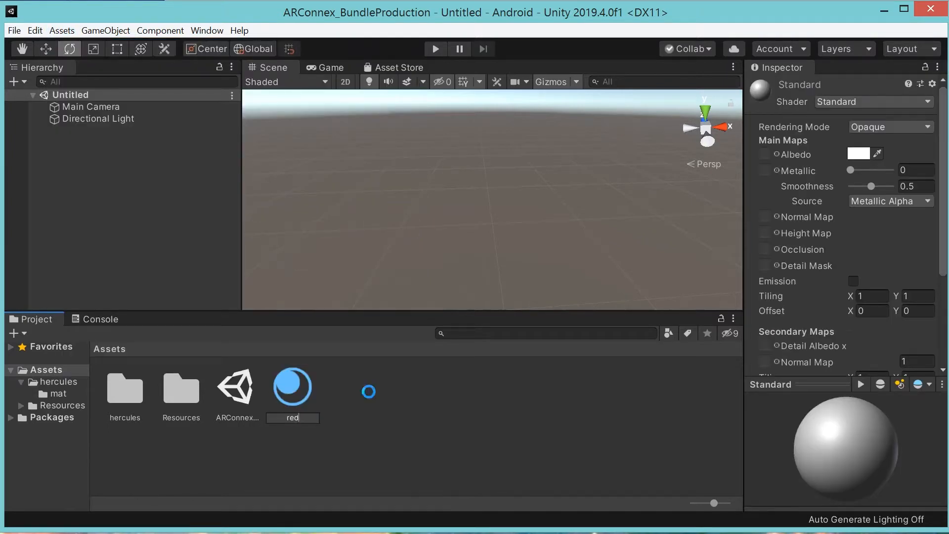
click(295, 400)
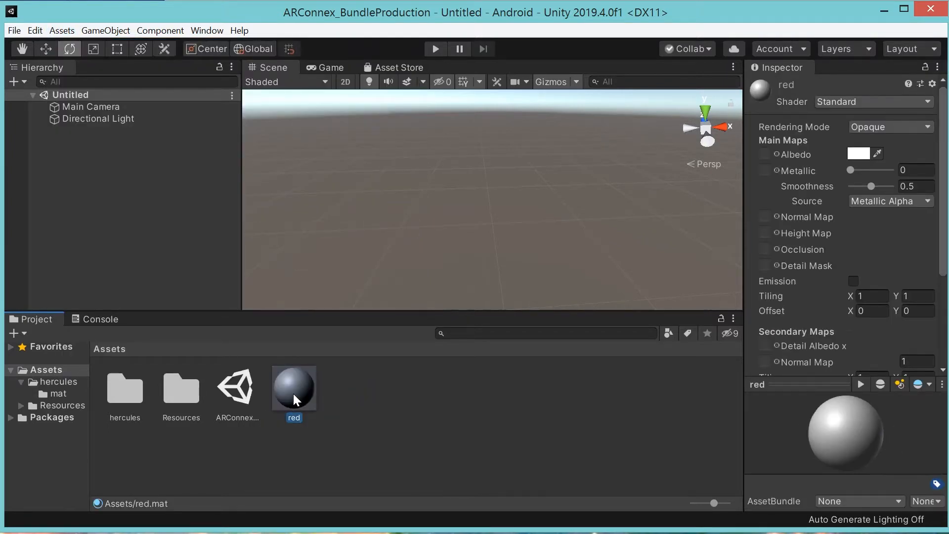
Step: Set the red material's albedo color to fully saturated red, with R 255 and G 0
click(857, 155)
drag(202, 420, 205, 357)
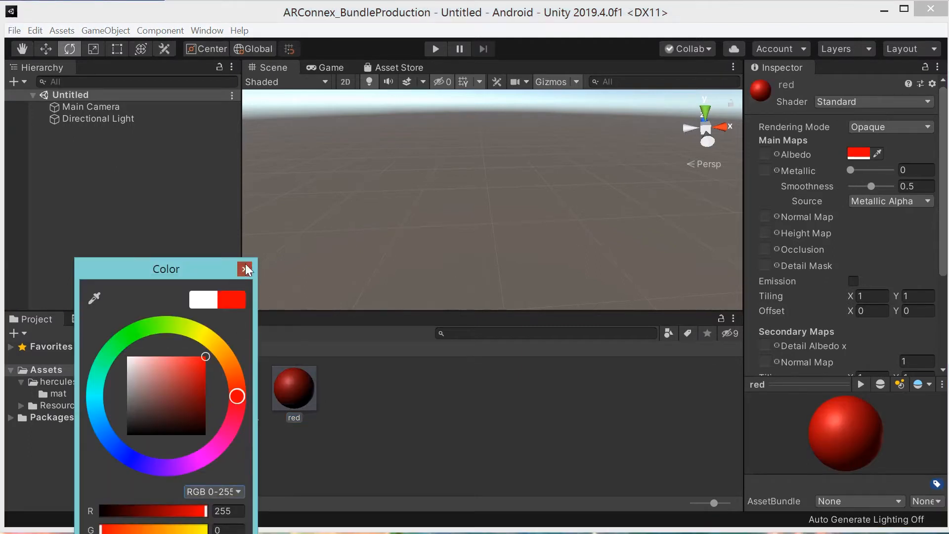
click(245, 269)
click(400, 407)
click(288, 386)
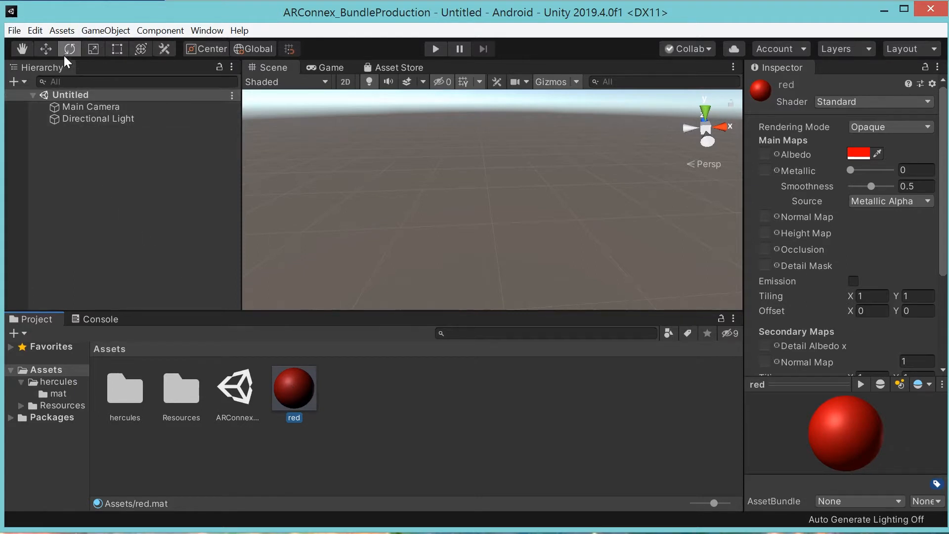
Step: Add a 3D cube to the scene
click(112, 32)
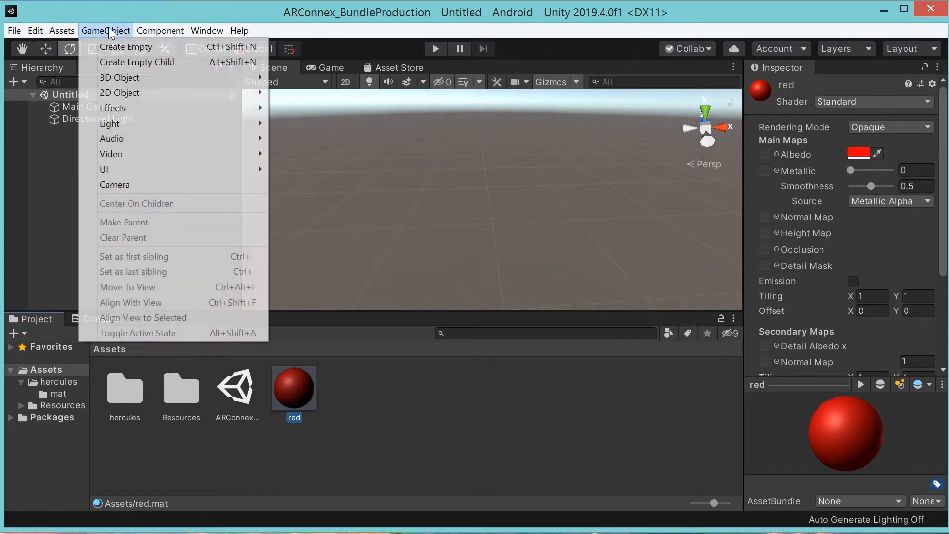
mouse_move(119, 80)
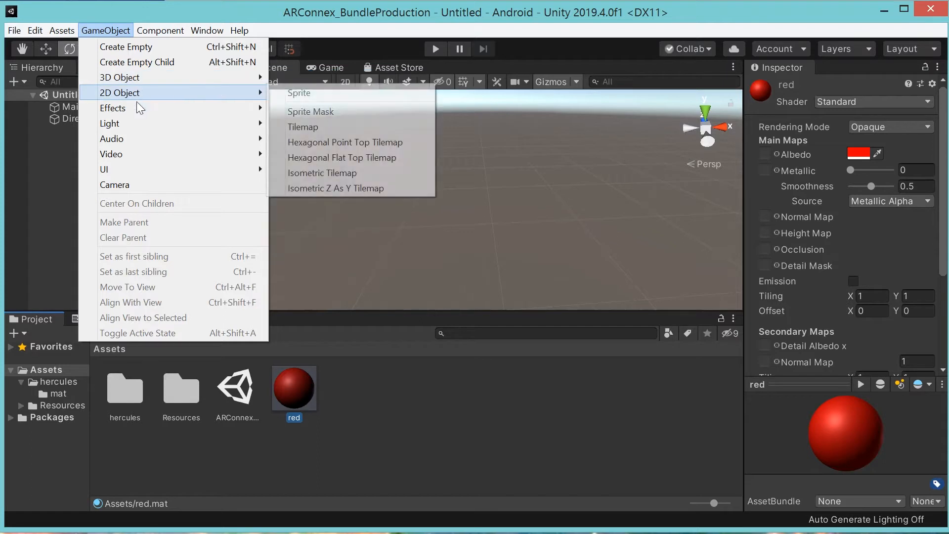
mouse_move(126, 109)
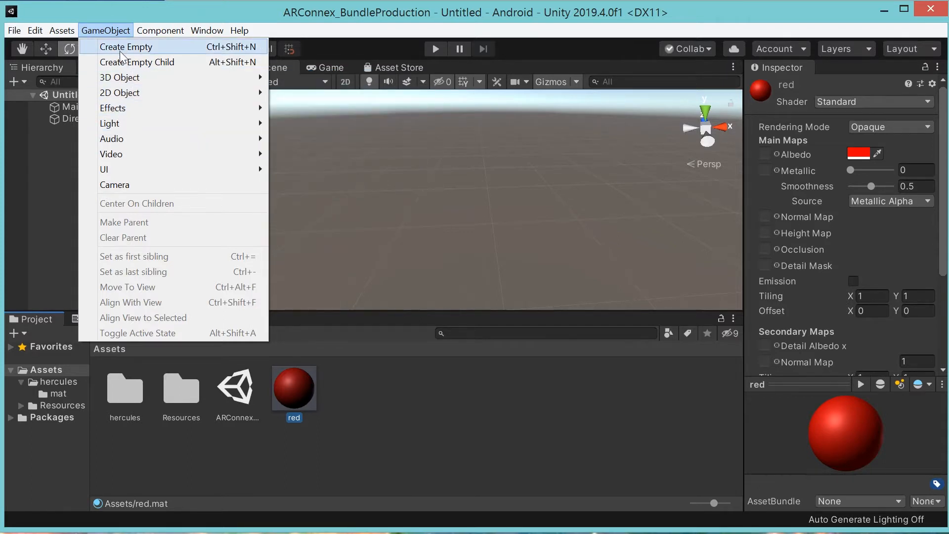
click(302, 77)
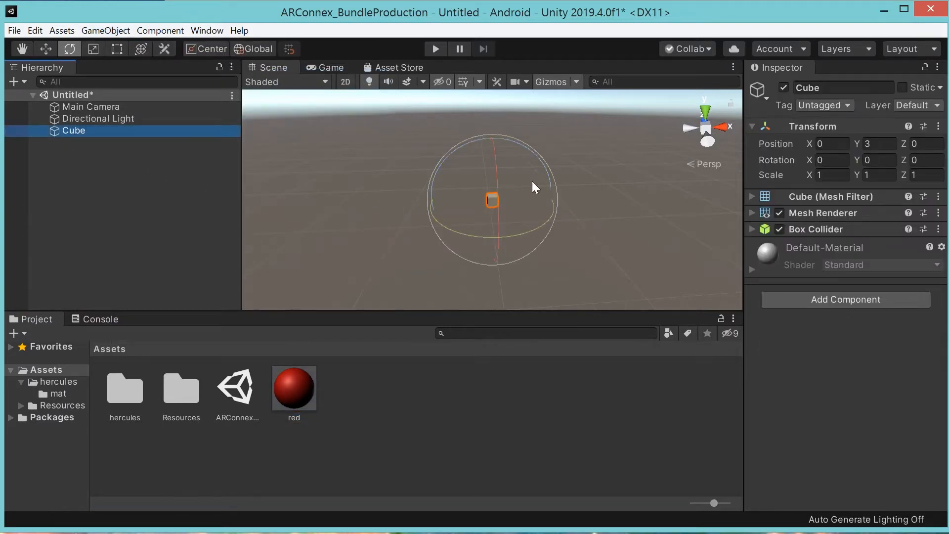
Step: Frame the cube in the scene and apply the red material to it
double_click(74, 130)
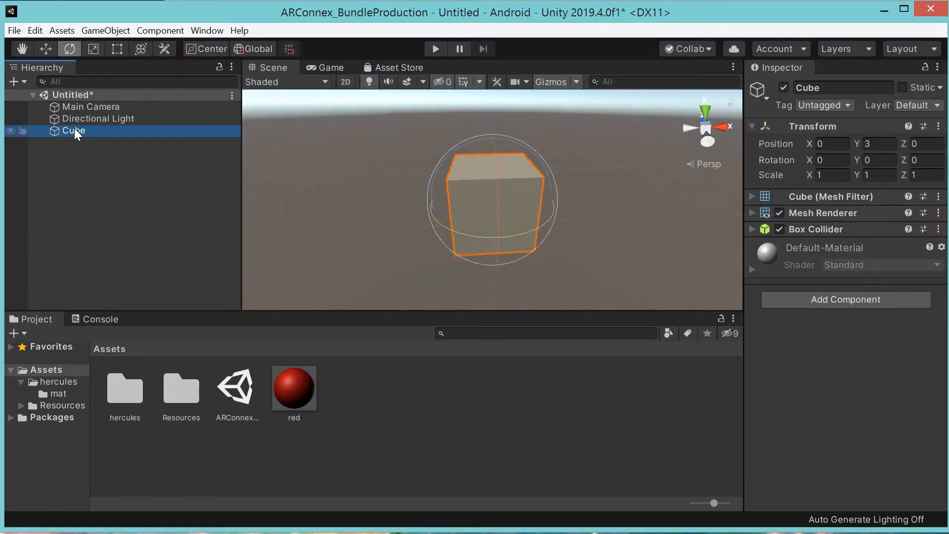
key(alt)
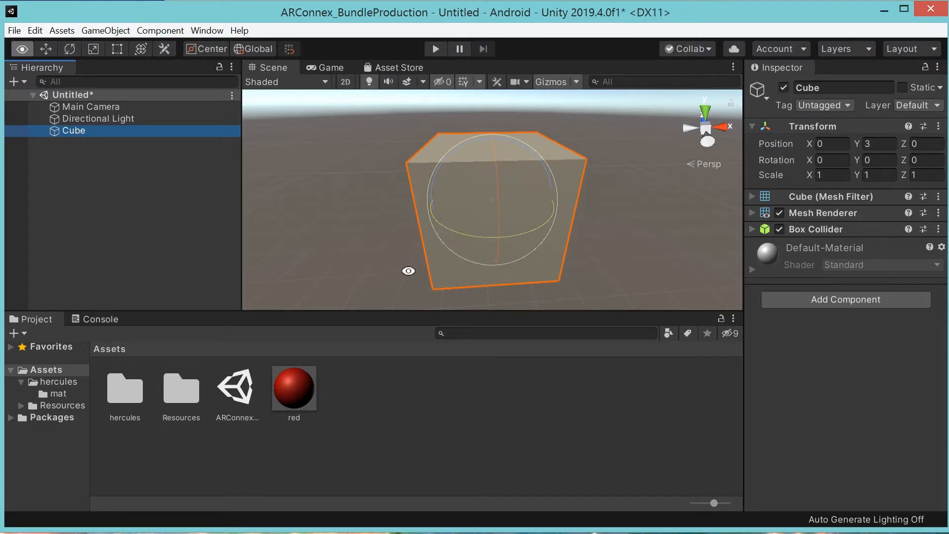
alt+drag(366, 206, 618, 227)
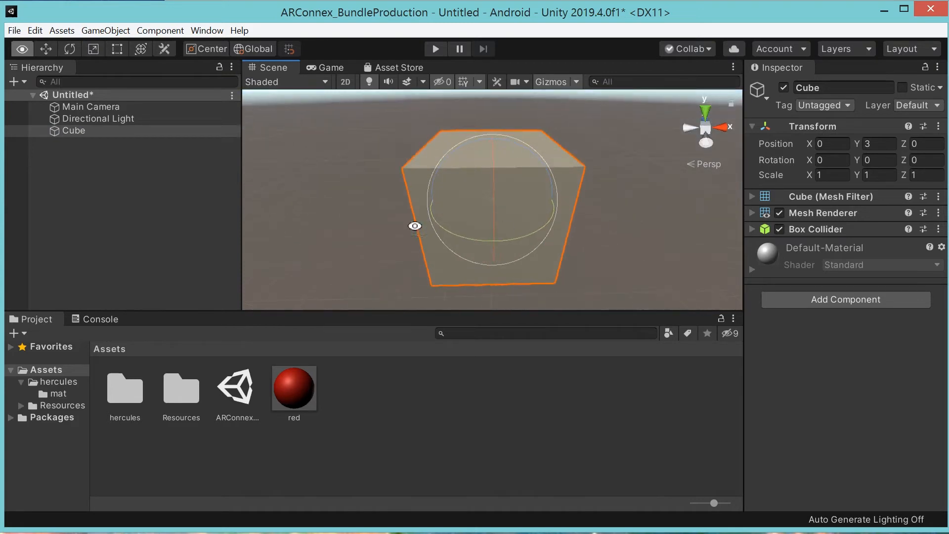
drag(312, 393, 472, 202)
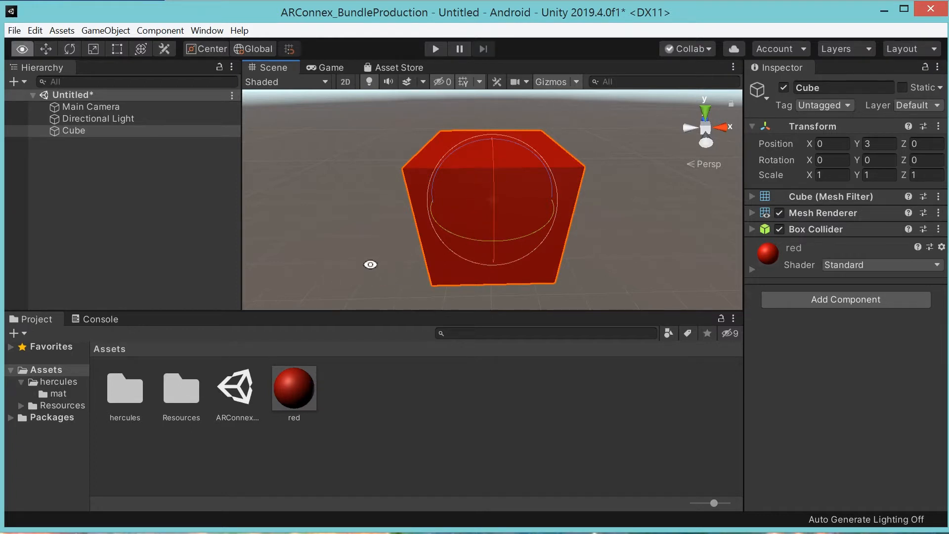
alt+drag(370, 265, 288, 216)
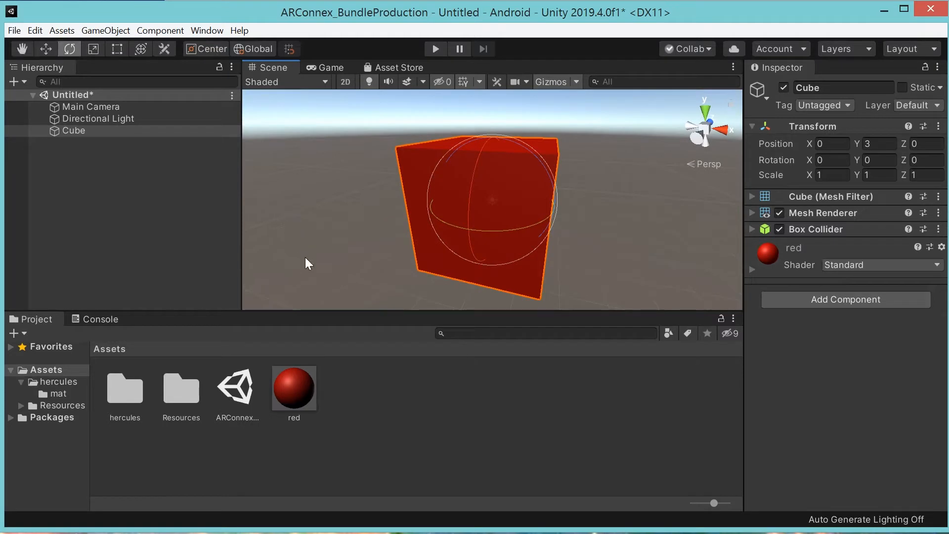
Step: Reset the cube's Transform to position 0, 0, 0 and refocus the scene on the cube
click(81, 131)
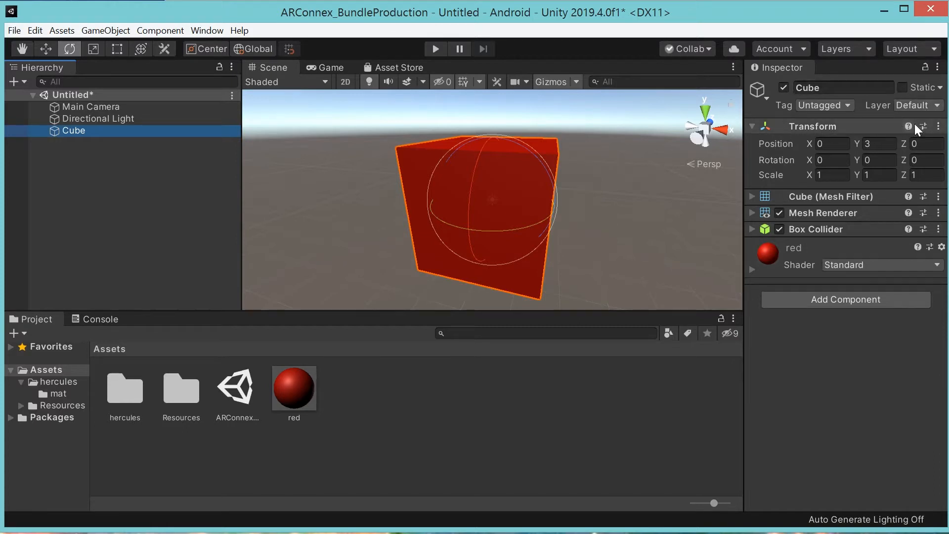
click(939, 127)
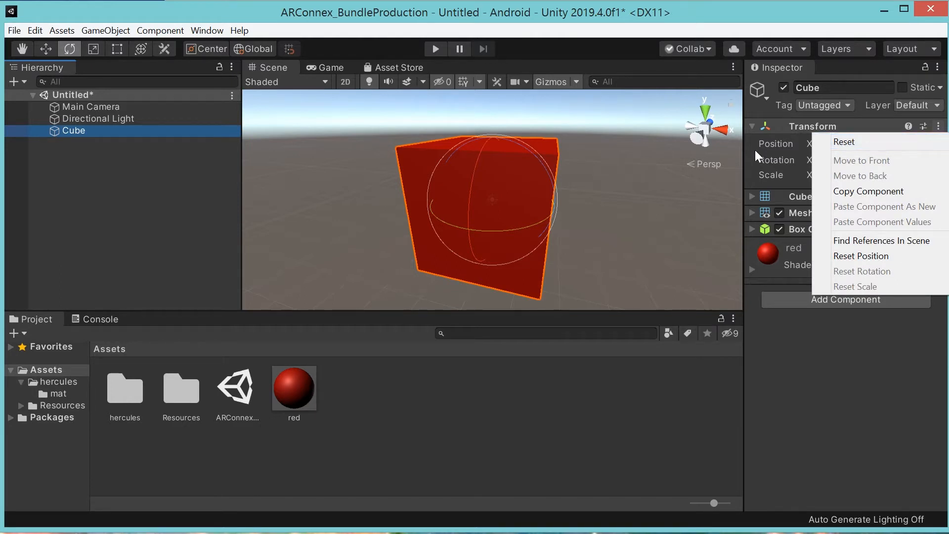
click(844, 142)
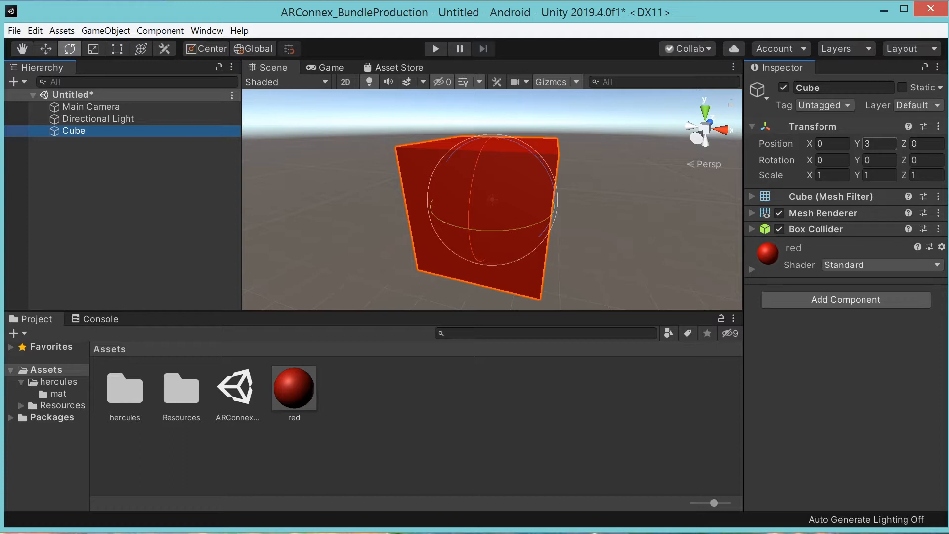
click(883, 144)
click(939, 127)
click(787, 140)
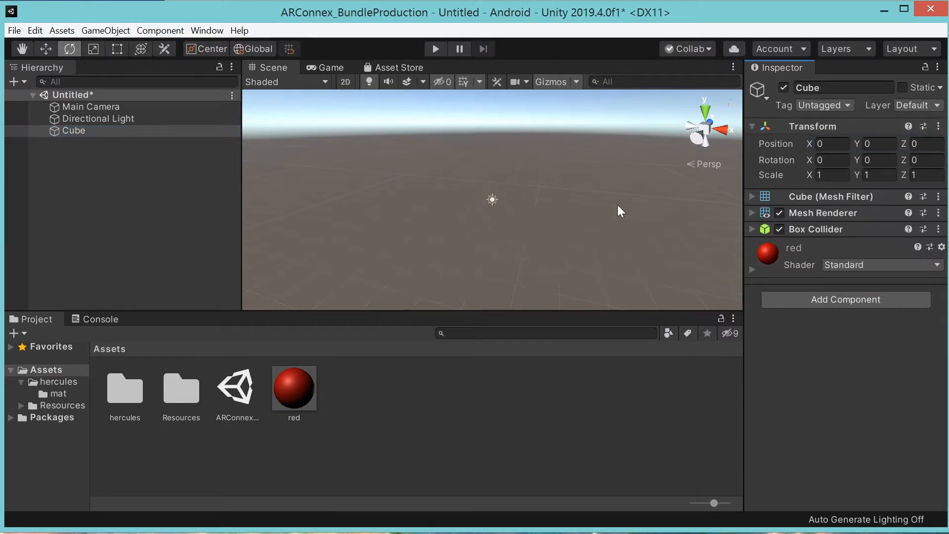
double_click(63, 130)
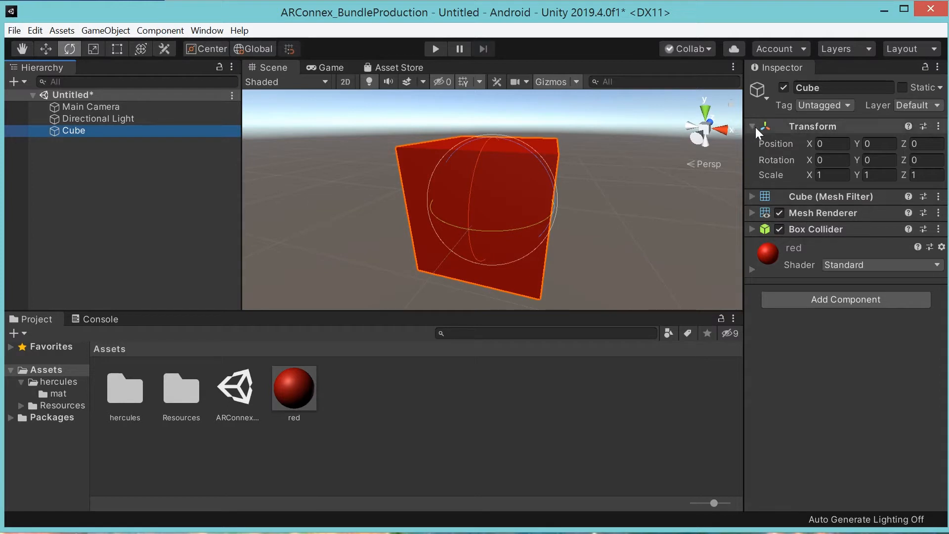
Step: Deactivate and reactivate the cube twice to try out its active toggle
click(784, 88)
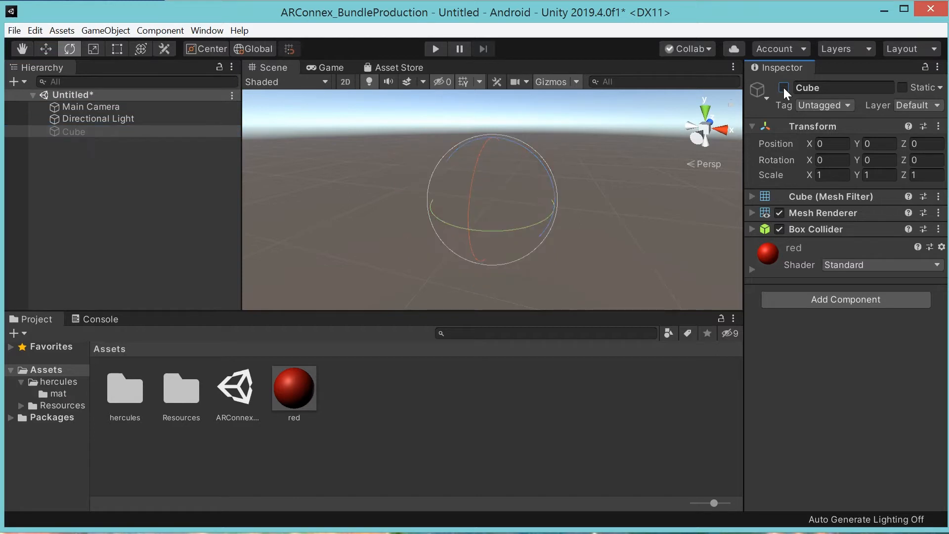
click(784, 88)
click(784, 88)
click(784, 88)
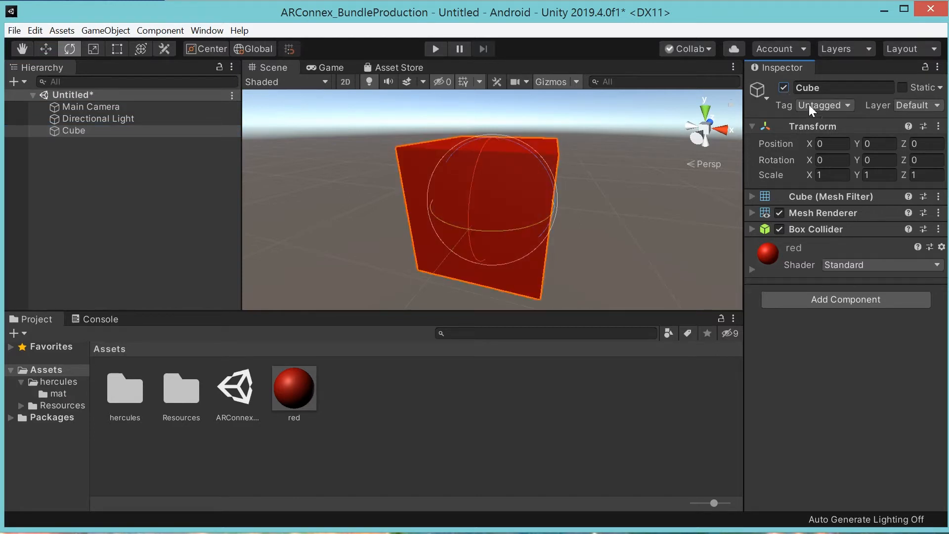
Step: Deactivate and reactivate the cube once more, and examine the settings of its Mesh Filter and Mesh Renderer components
click(784, 87)
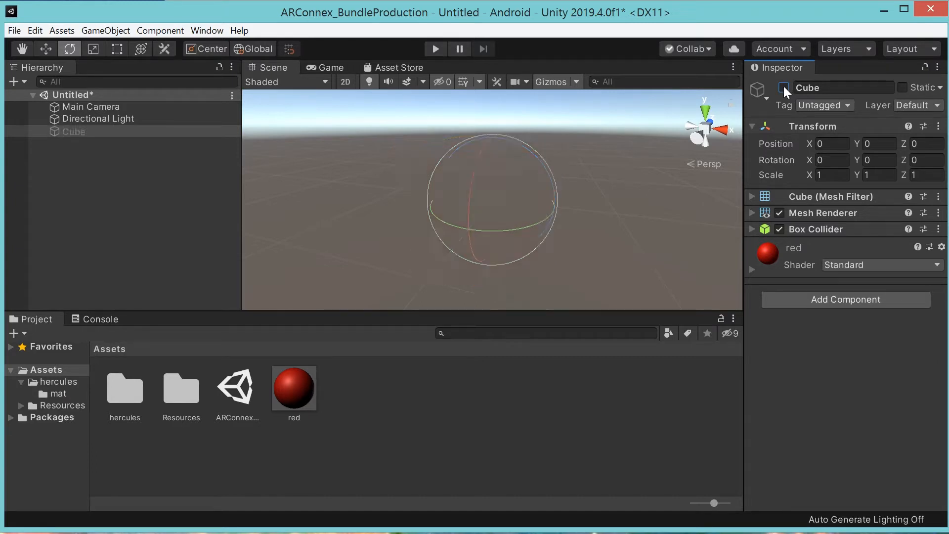
click(784, 87)
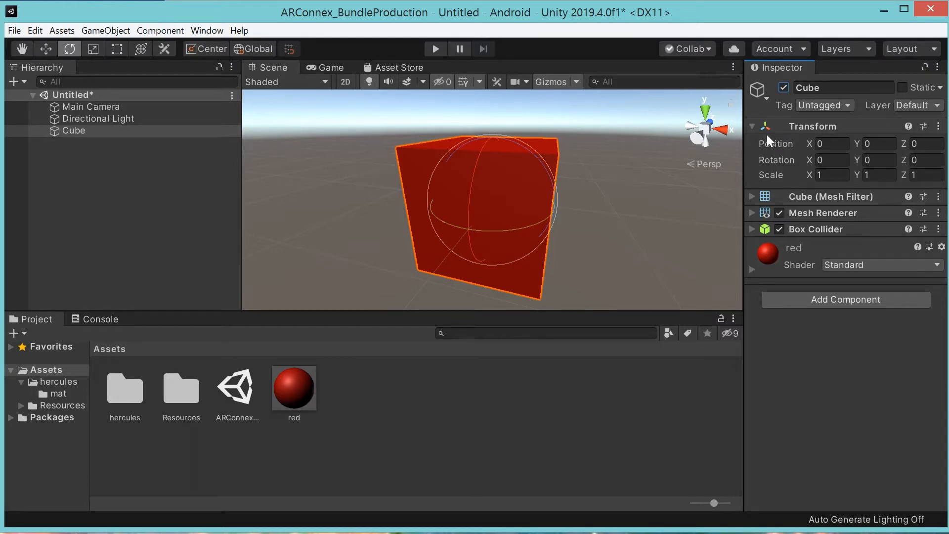
click(850, 195)
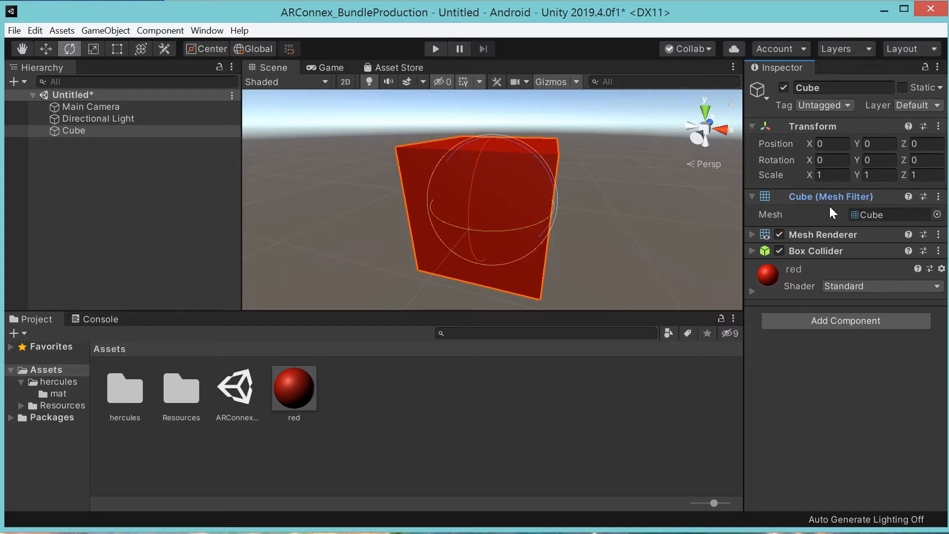
click(808, 235)
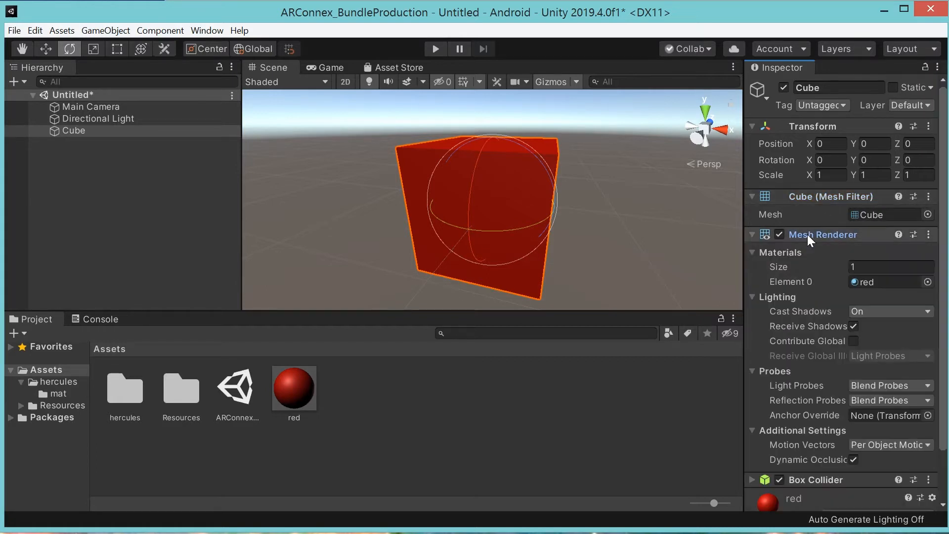
scroll(821, 302, down, 2)
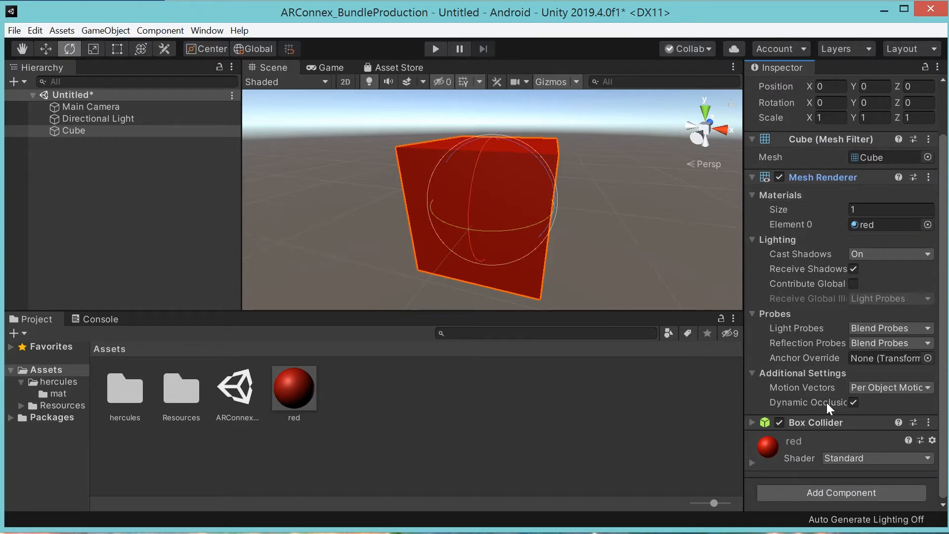
click(750, 177)
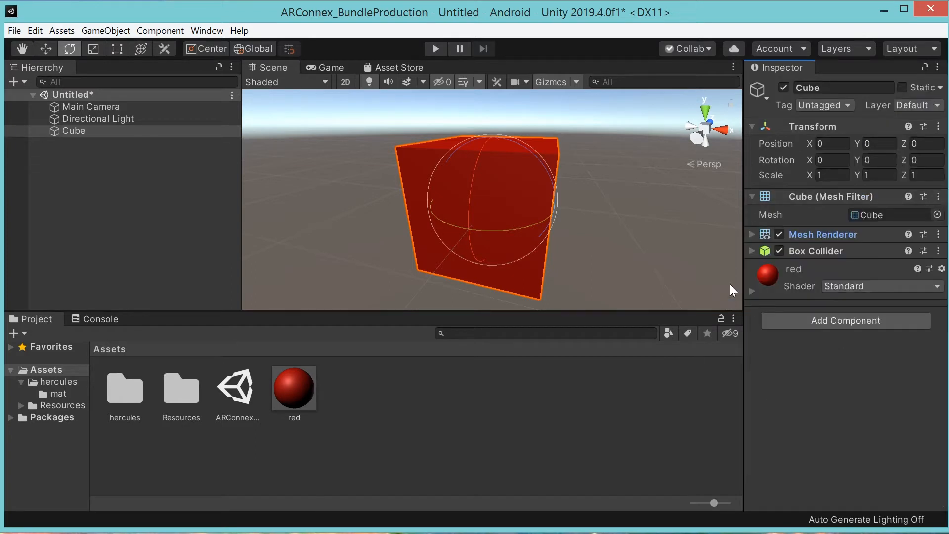
click(749, 196)
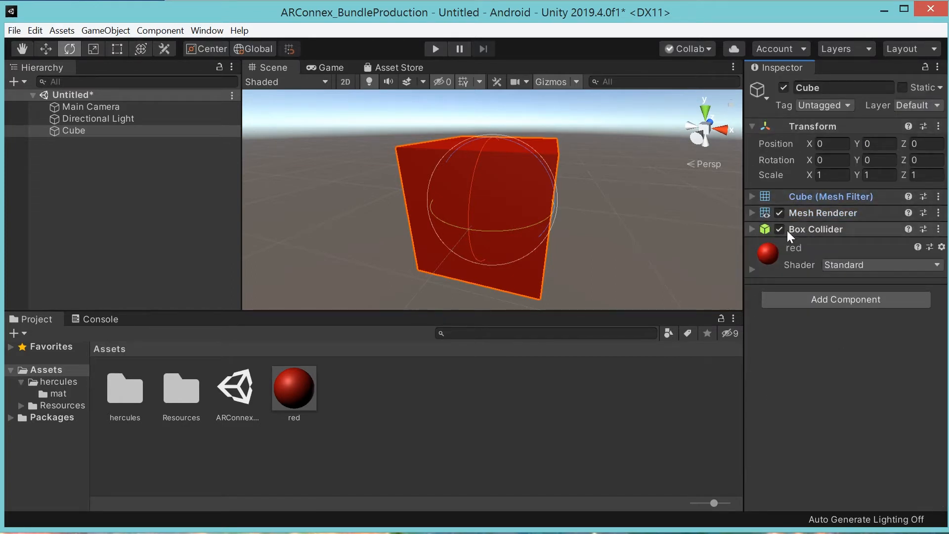
Step: Expand the cube's Box Collider settings and disable its Mesh Renderer so that only the collider outline is drawn
click(822, 230)
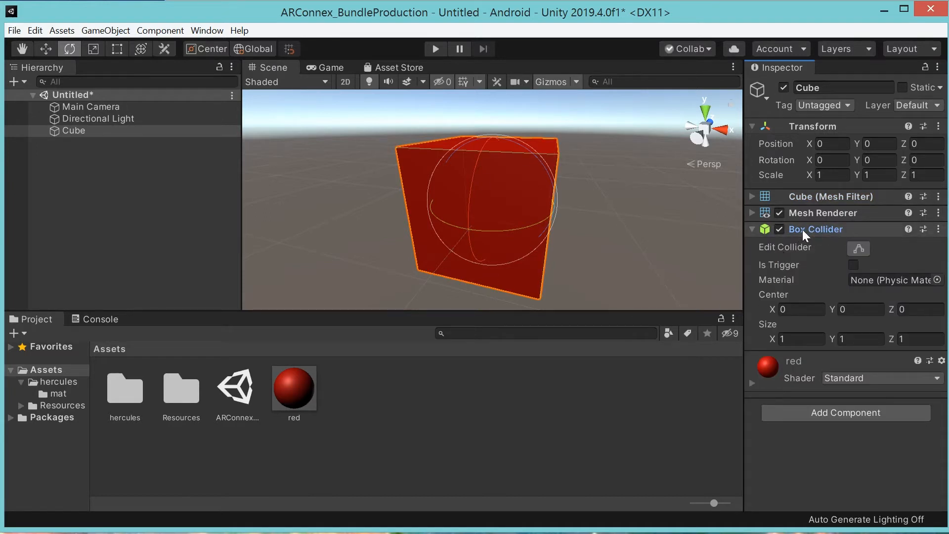
click(779, 213)
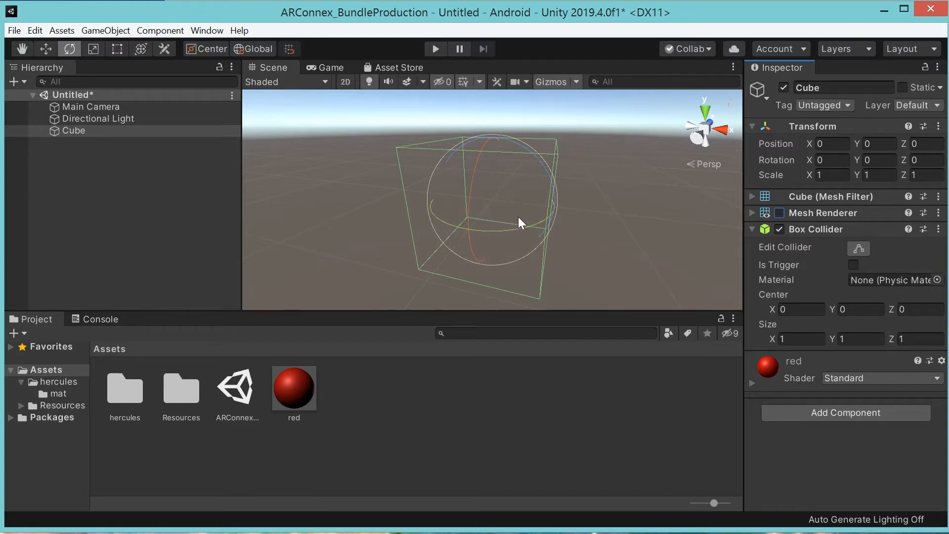
click(856, 264)
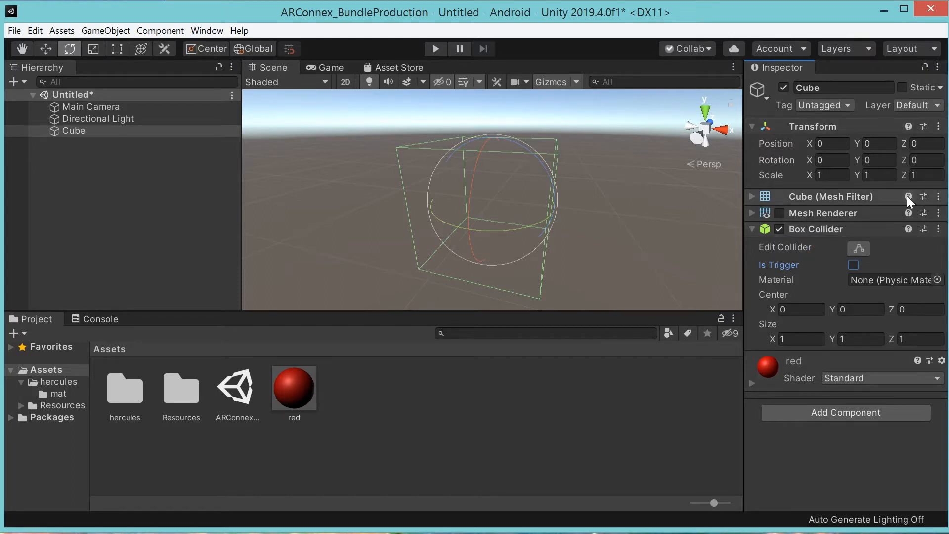
Step: Consult the Box Collider reference page in the Unity Manual for its properties, then return to Unity and collapse the component
click(909, 230)
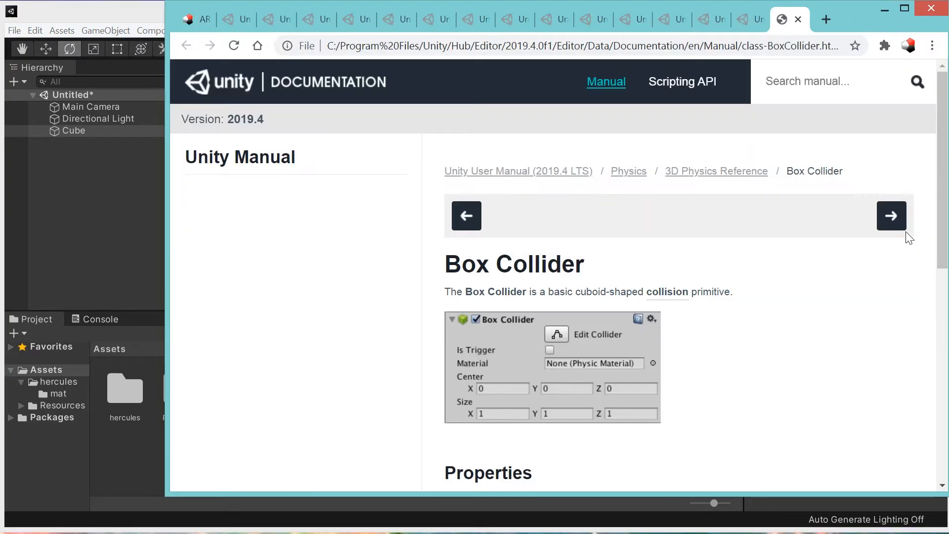
drag(446, 266, 589, 265)
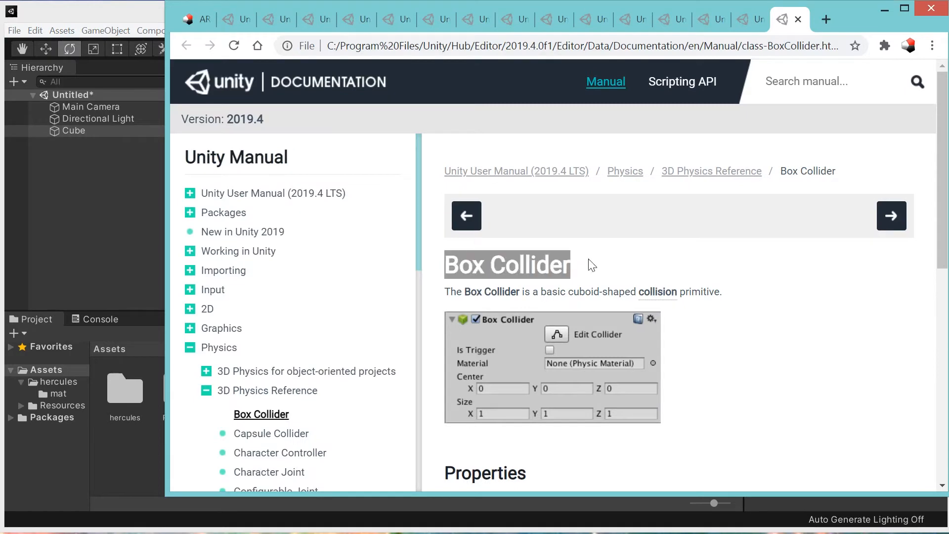
scroll(706, 378, down, 4)
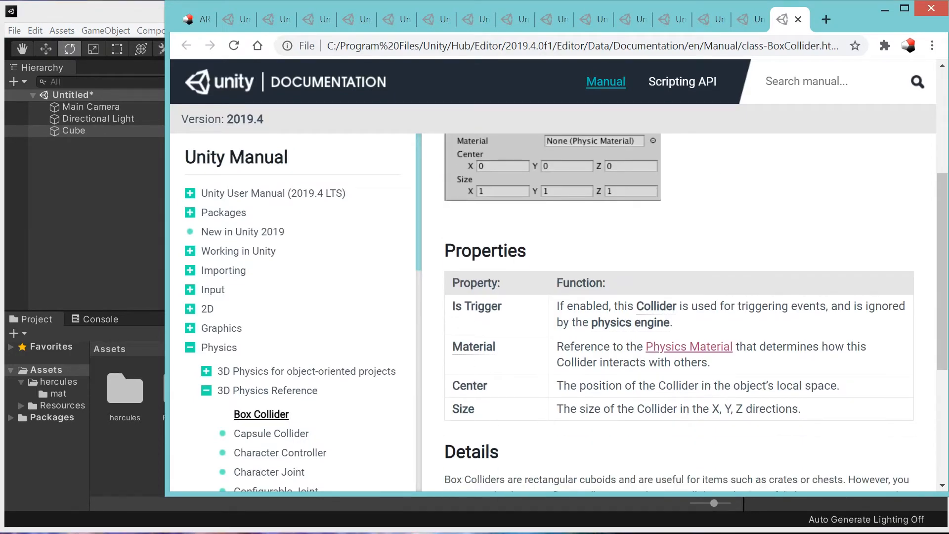
click(108, 15)
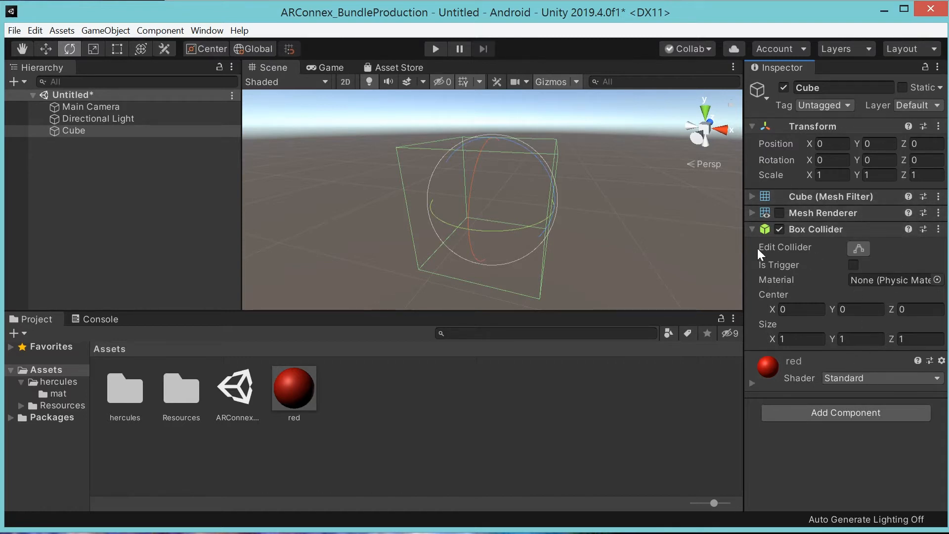
click(751, 230)
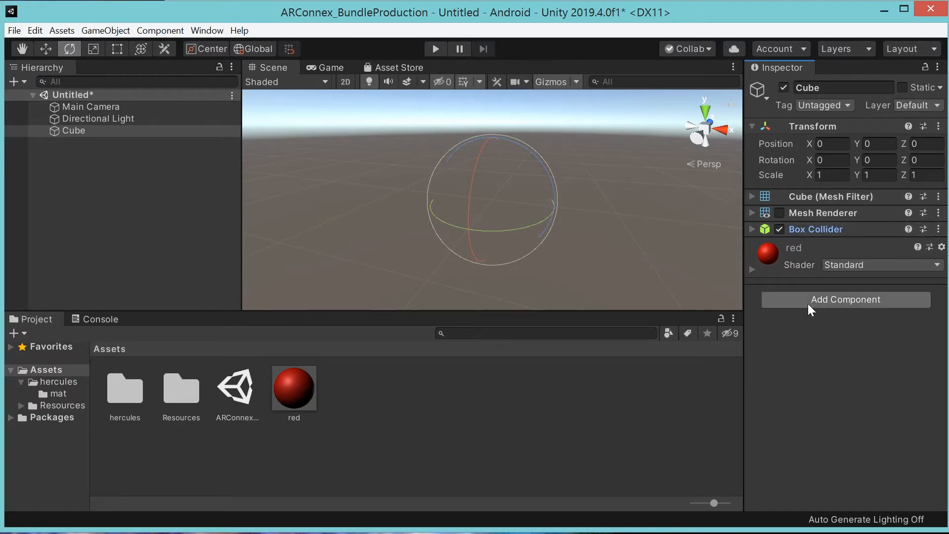
Step: Add a 3D sphere to the scene
click(96, 28)
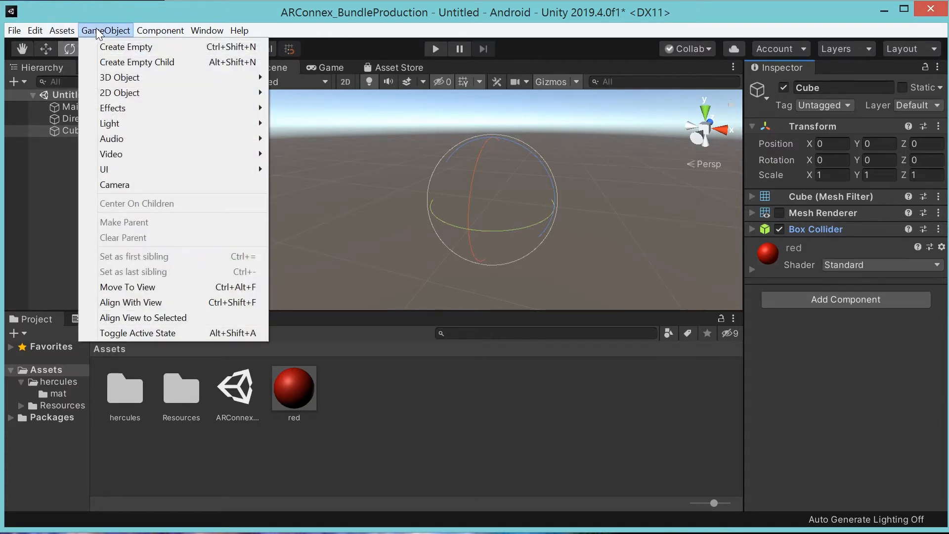
mouse_move(142, 31)
click(78, 222)
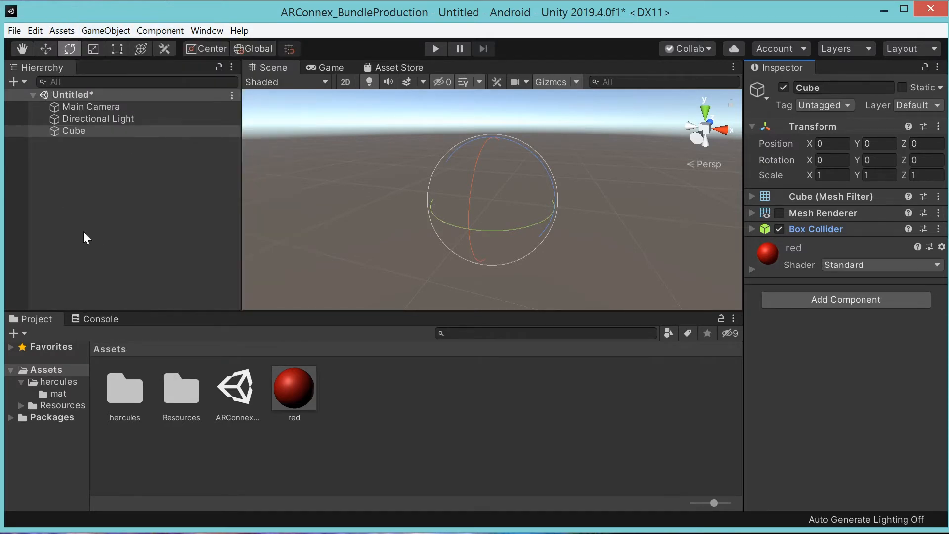
right_click(128, 154)
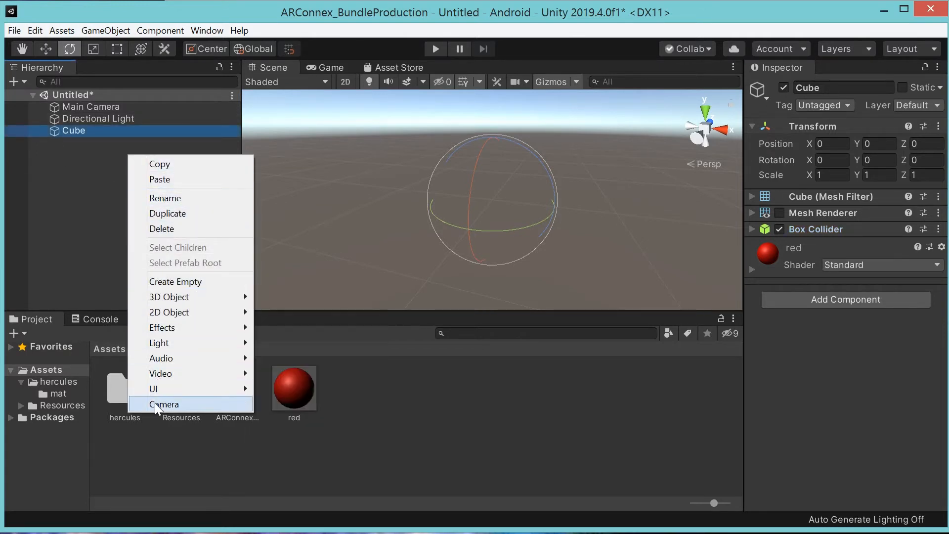
mouse_move(168, 297)
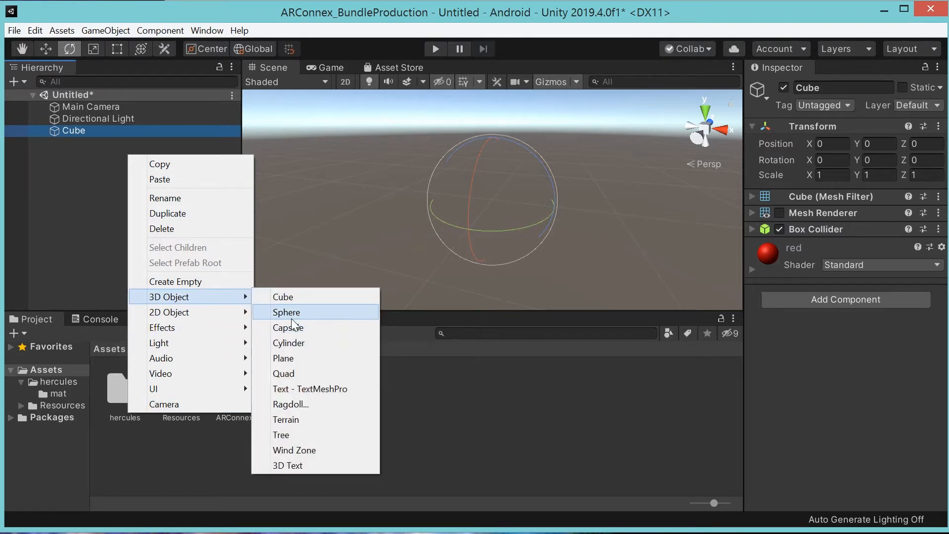
click(293, 315)
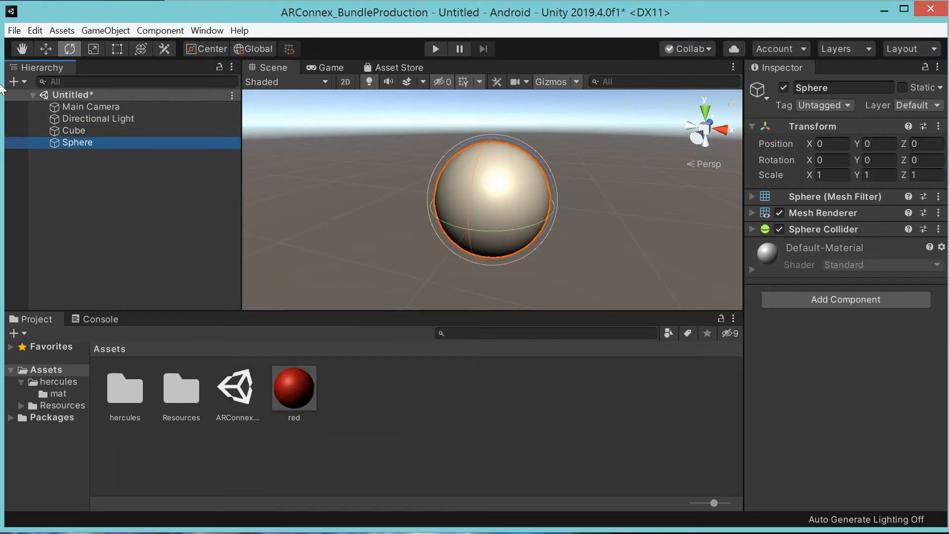
Step: Add a 3D capsule to the scene and move it along the X axis to about -0.773, beside the sphere
click(15, 82)
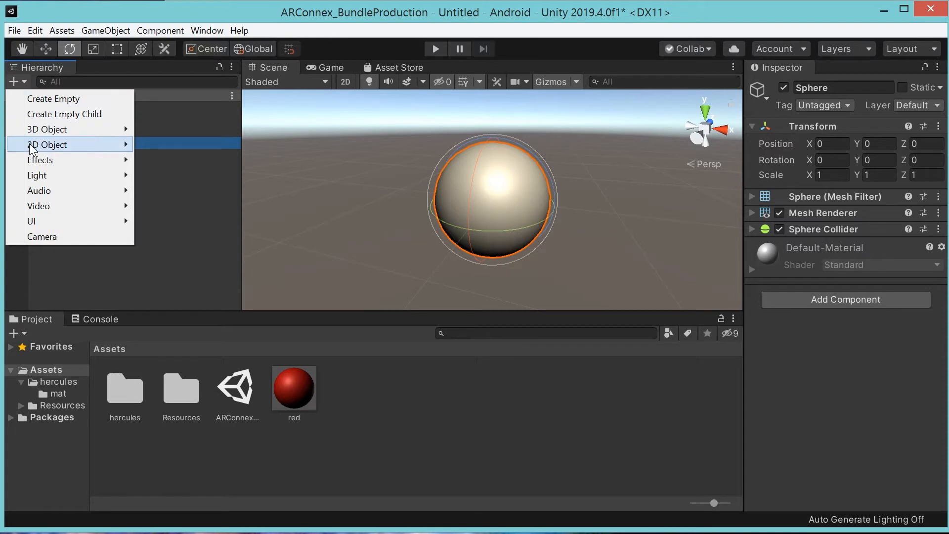
mouse_move(74, 129)
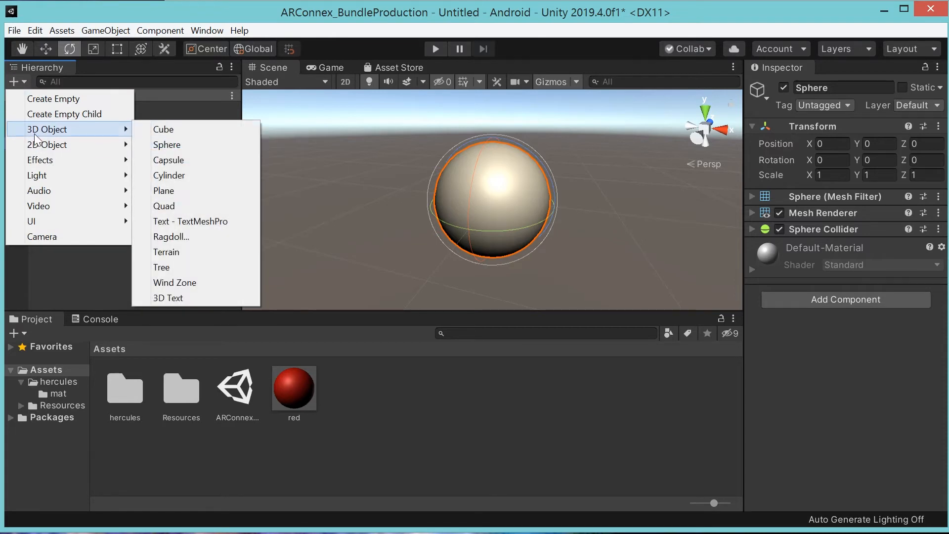
click(164, 159)
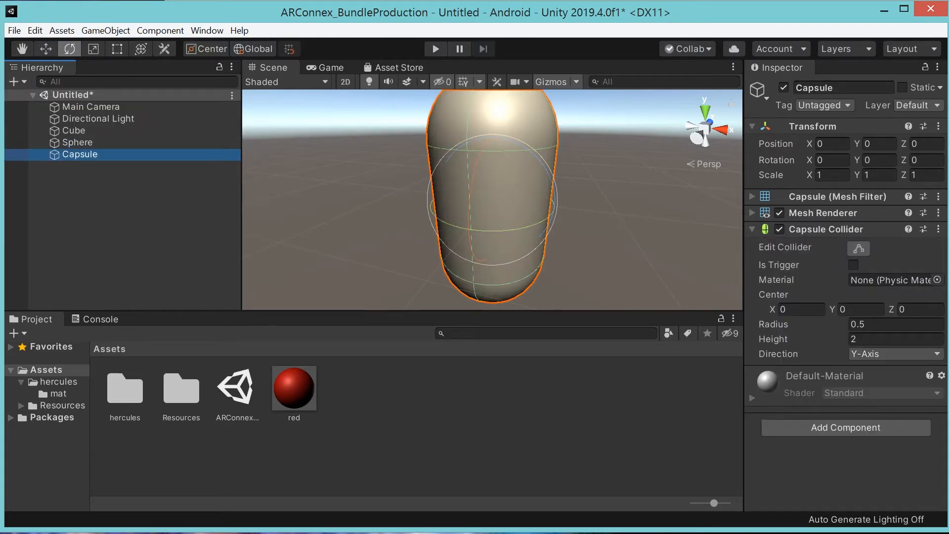
click(46, 46)
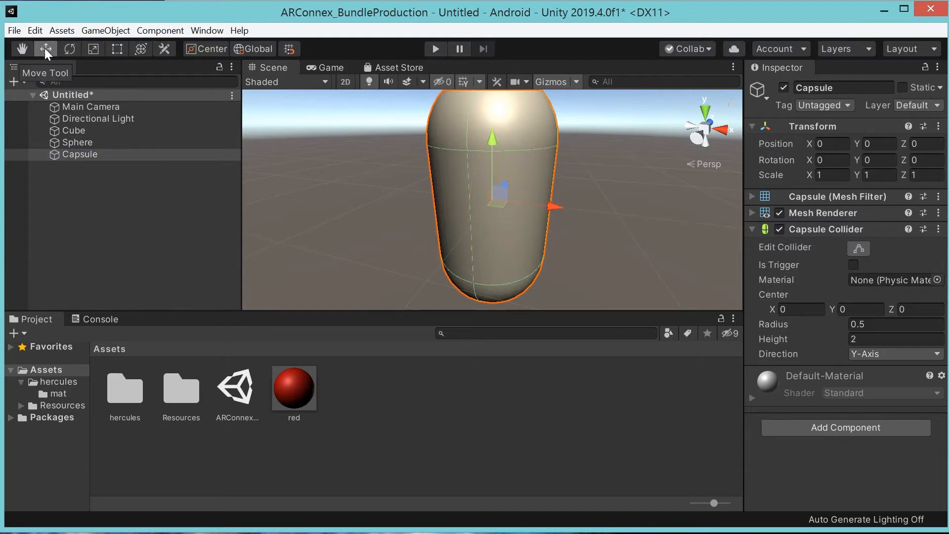
drag(556, 205, 478, 204)
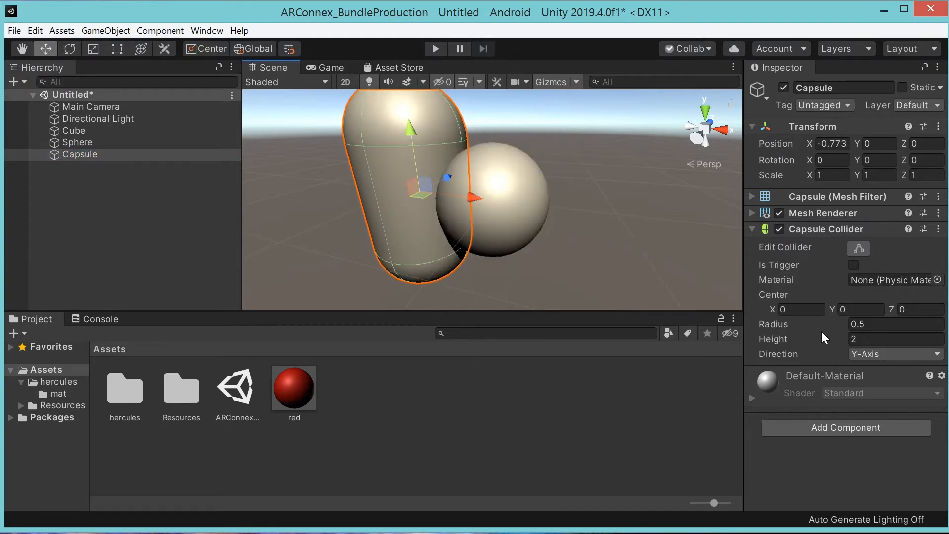
click(104, 193)
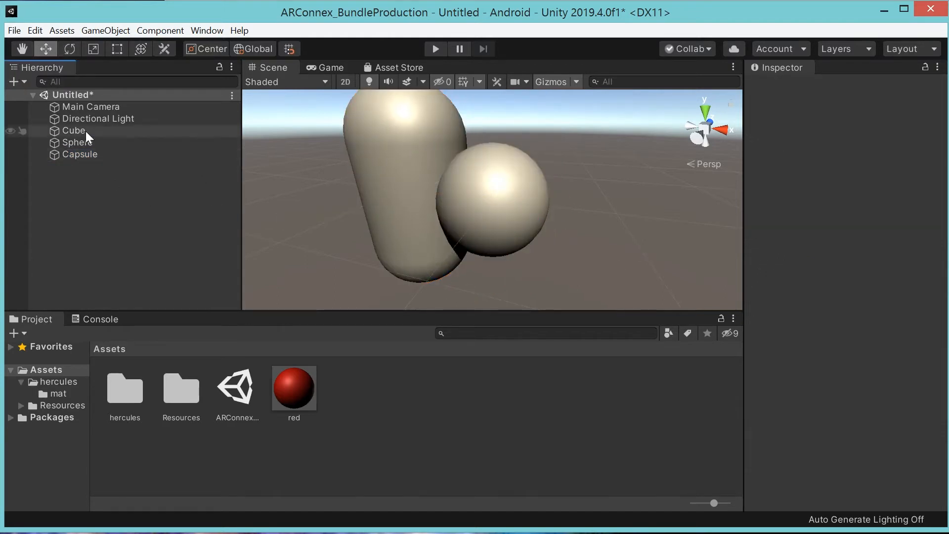
click(58, 31)
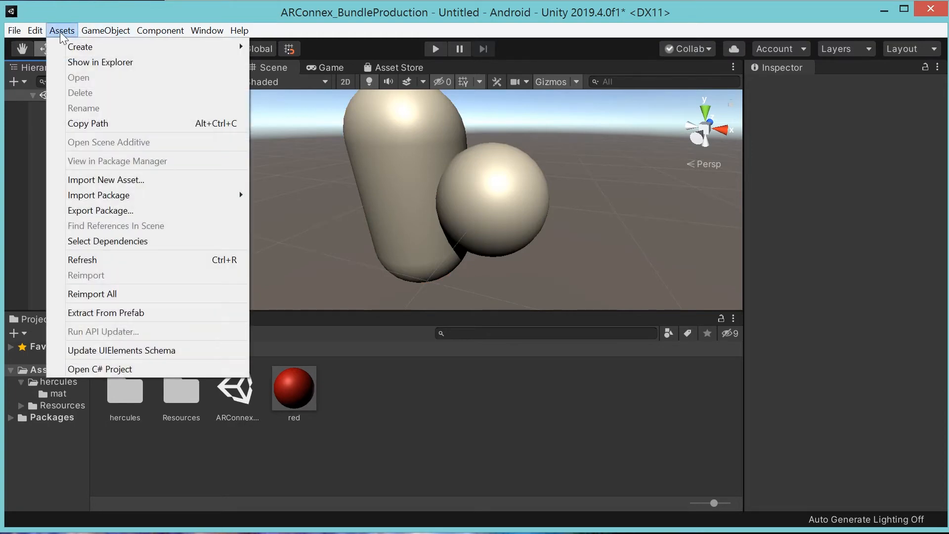
mouse_move(112, 46)
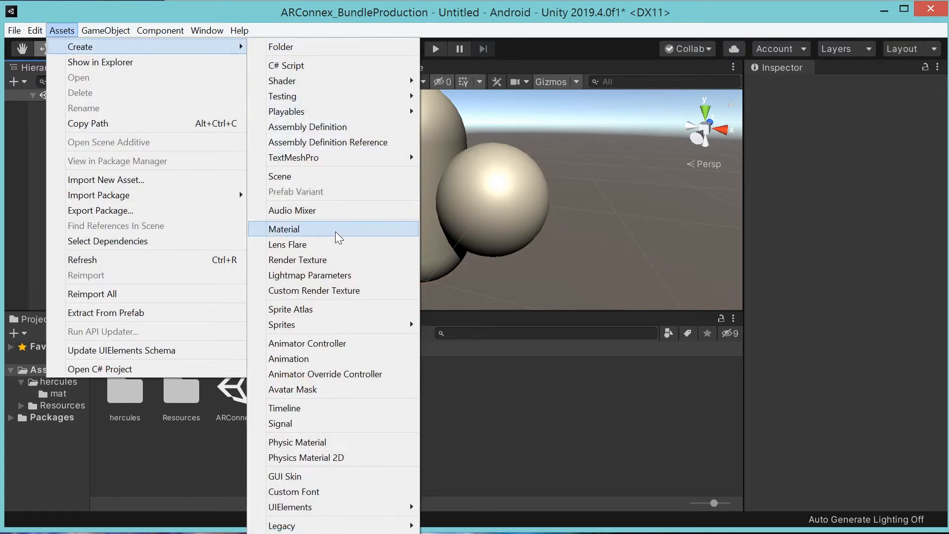
mouse_move(311, 76)
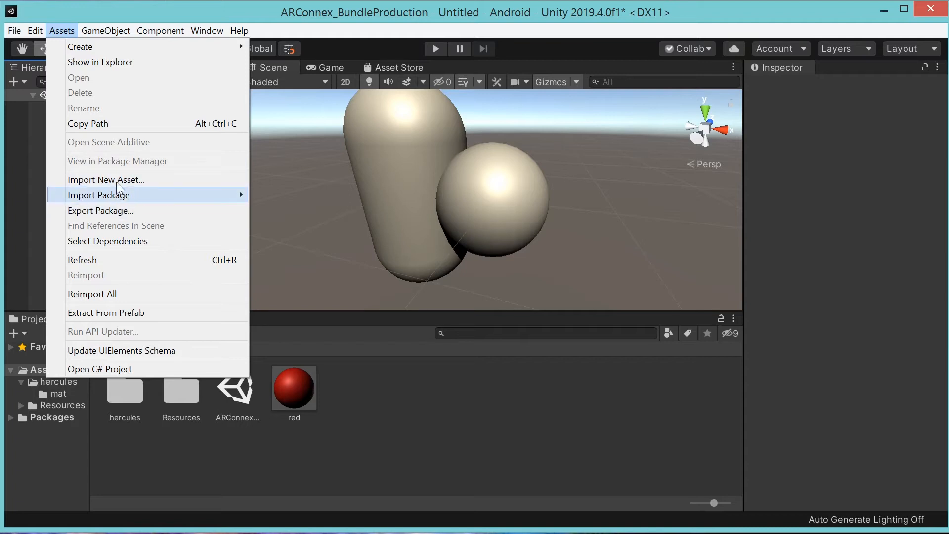
click(393, 362)
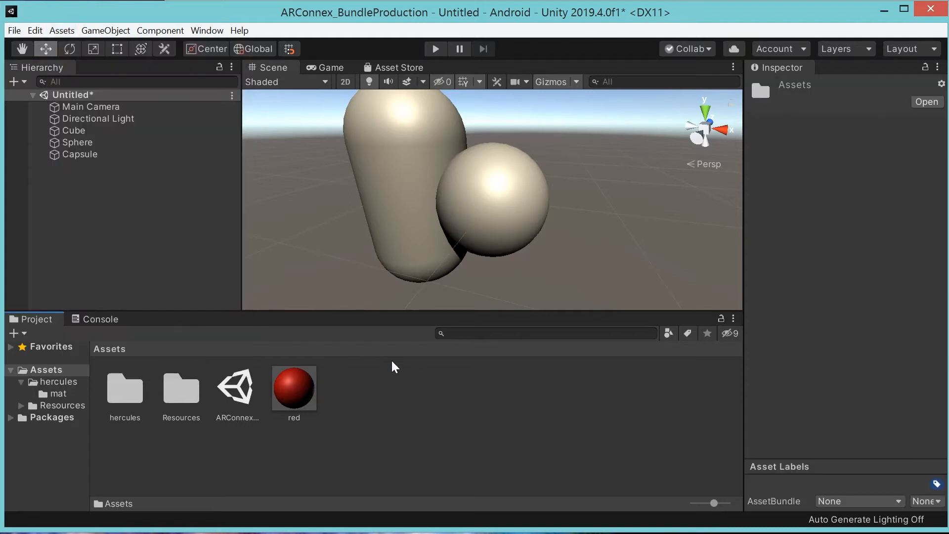
right_click(393, 361)
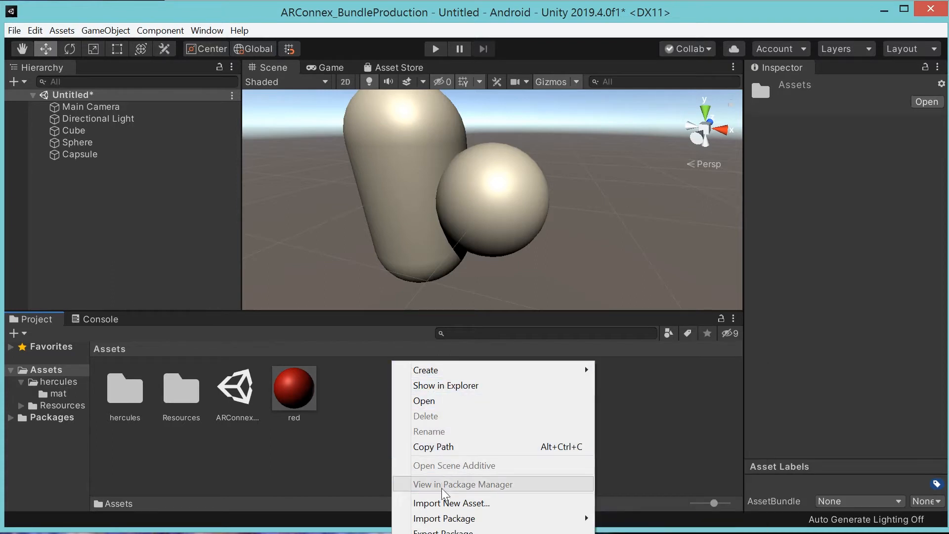
click(350, 384)
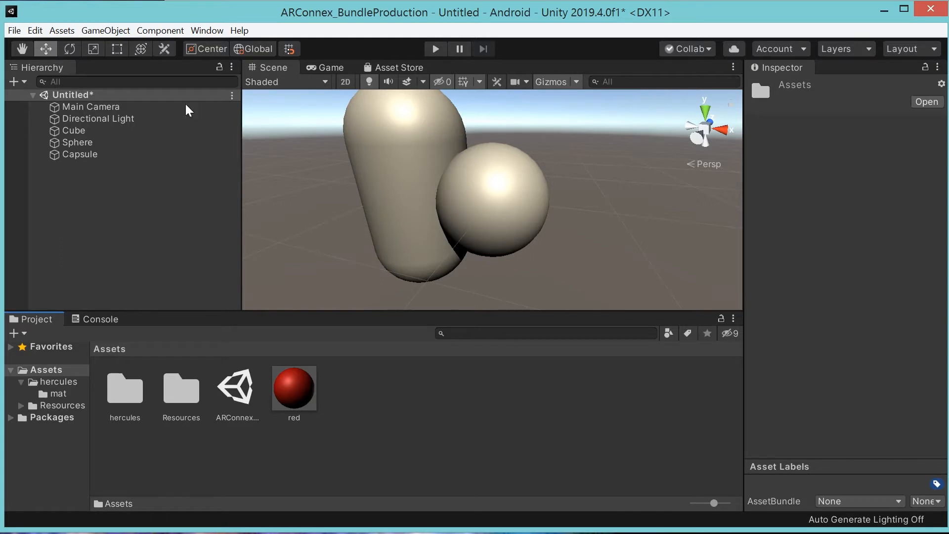
Step: Select the cube and bring up the list of component categories that can be added to it
click(74, 131)
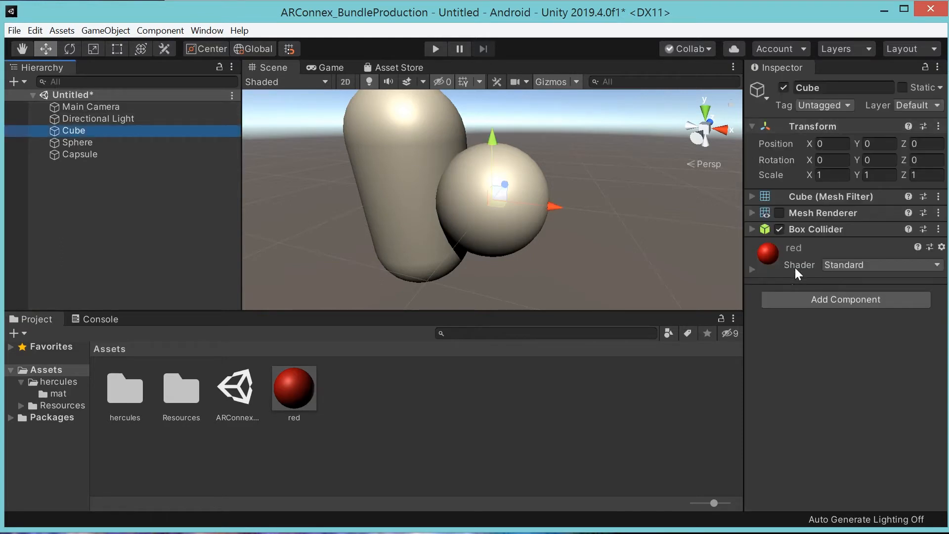
click(151, 29)
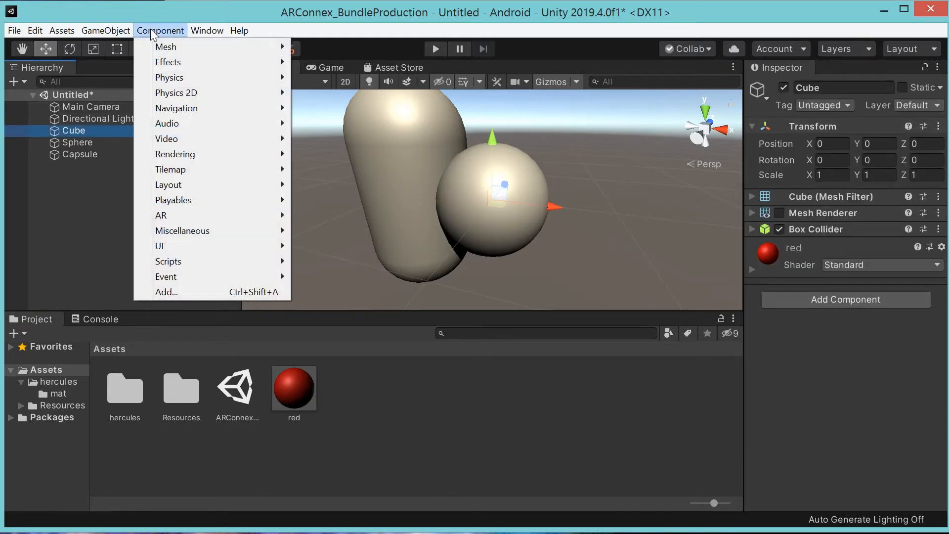
click(494, 242)
click(805, 299)
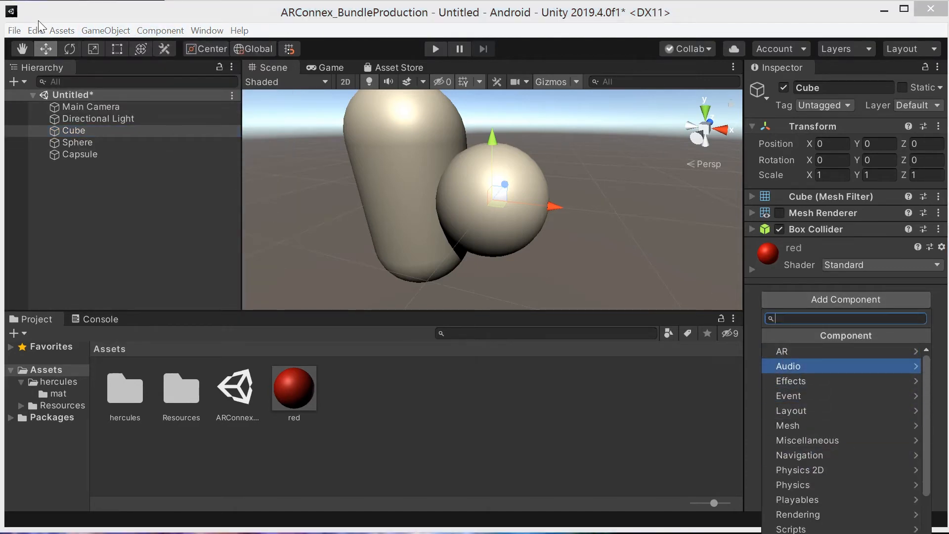
Step: Look through the categories of components that can be attached to the selected cube, without adding any
click(163, 30)
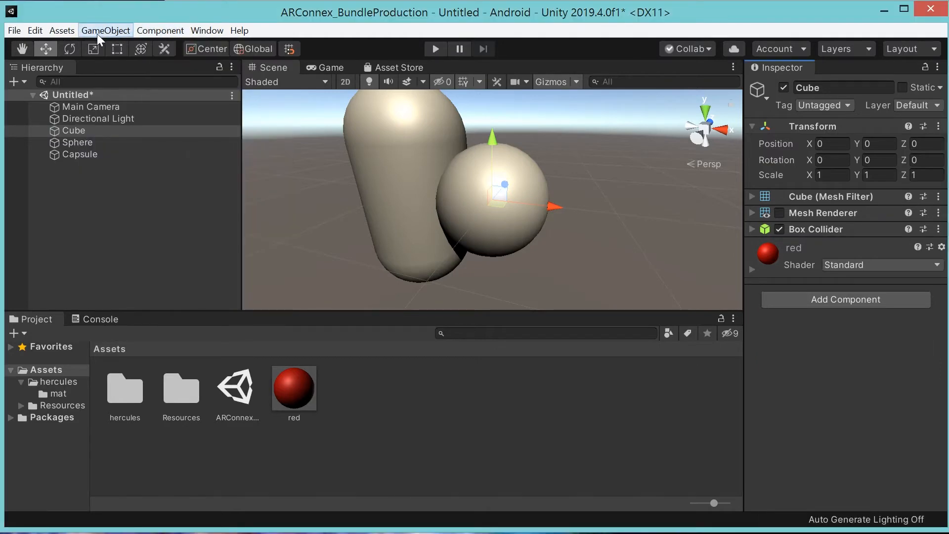
click(97, 32)
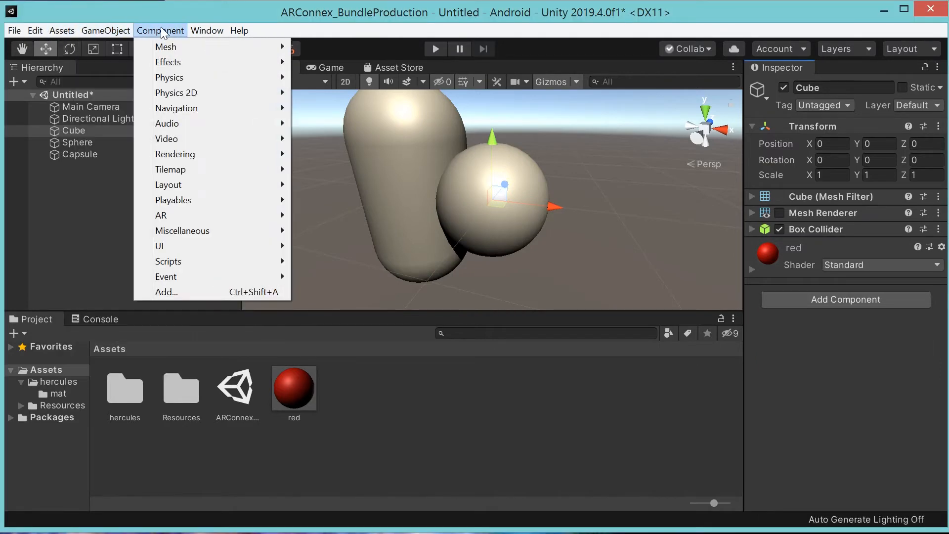
click(162, 31)
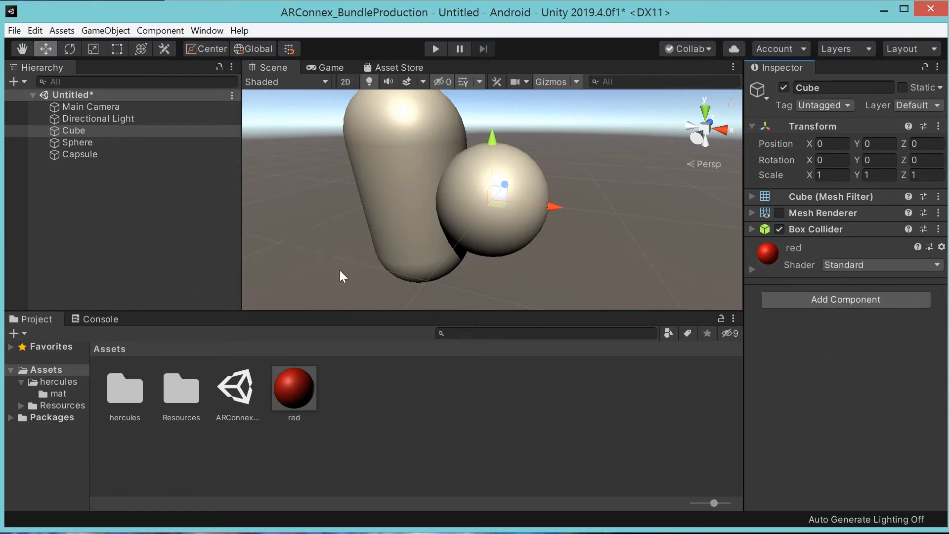
Step: Select the sphere, try the Hand tool on the scene view, zoom out, and frame the view on the sphere again
click(520, 174)
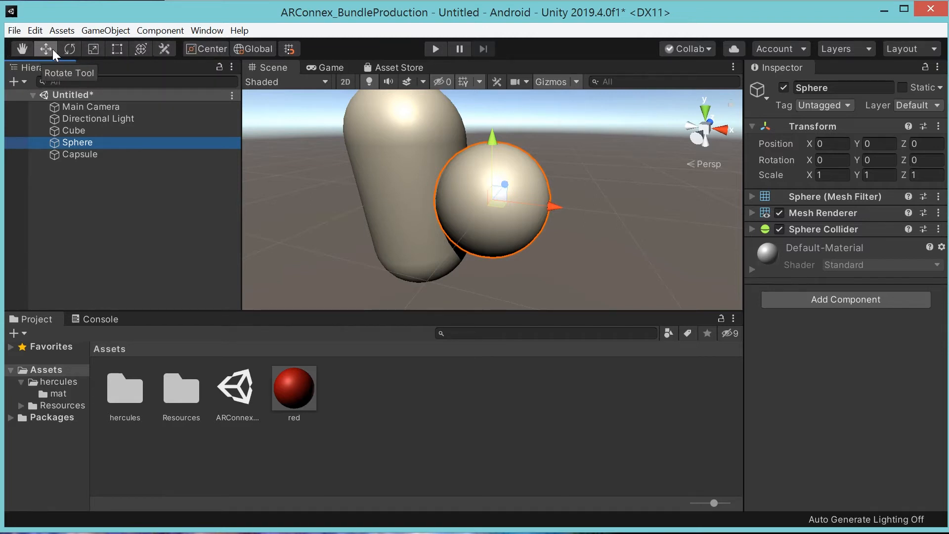
click(22, 48)
drag(415, 175, 453, 169)
click(76, 143)
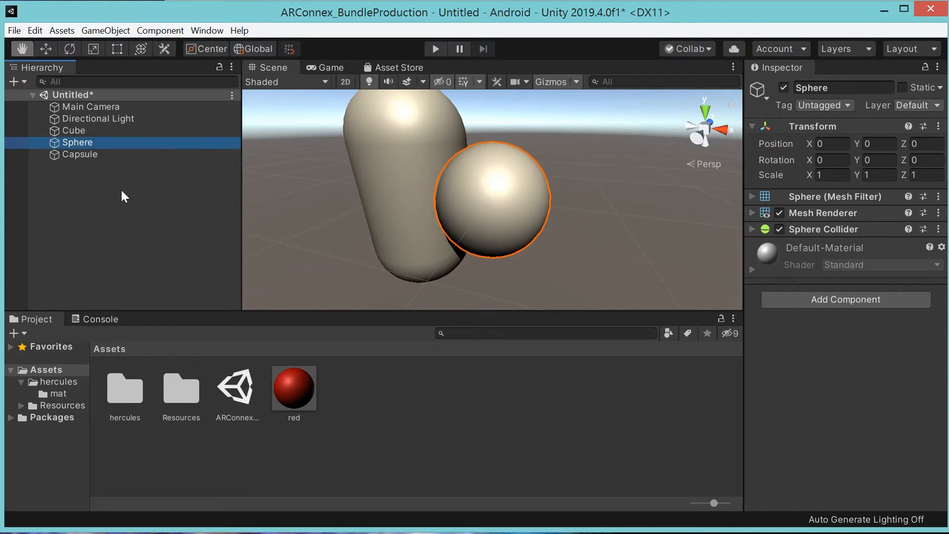
scroll(517, 224, down, 10)
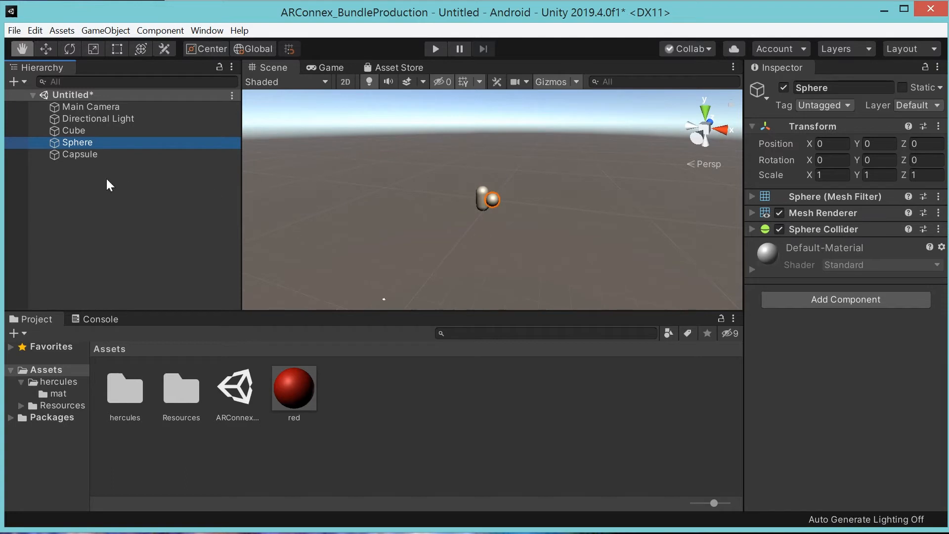
double_click(74, 141)
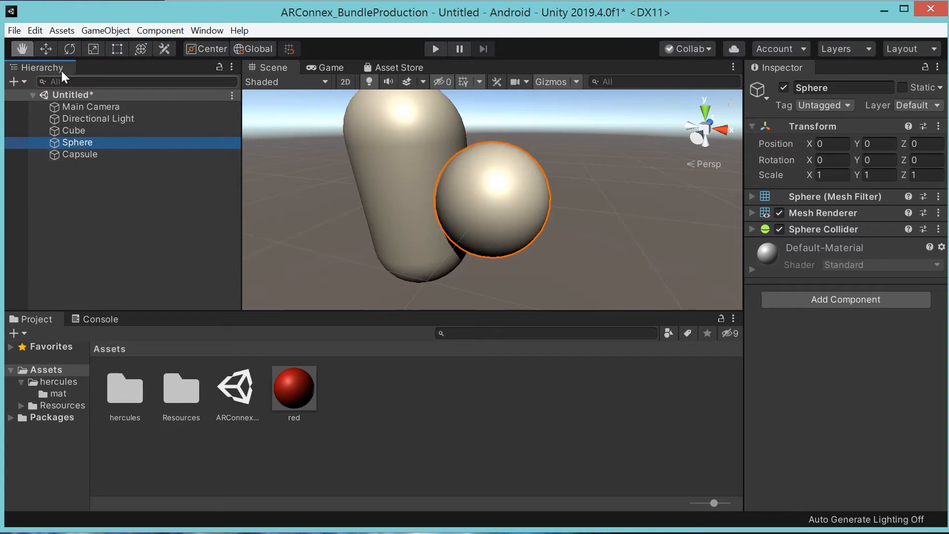
Step: Move the sphere with the Move tool to about X 0.207, Y -0.075, Z 0.382, away from the capsule
click(46, 49)
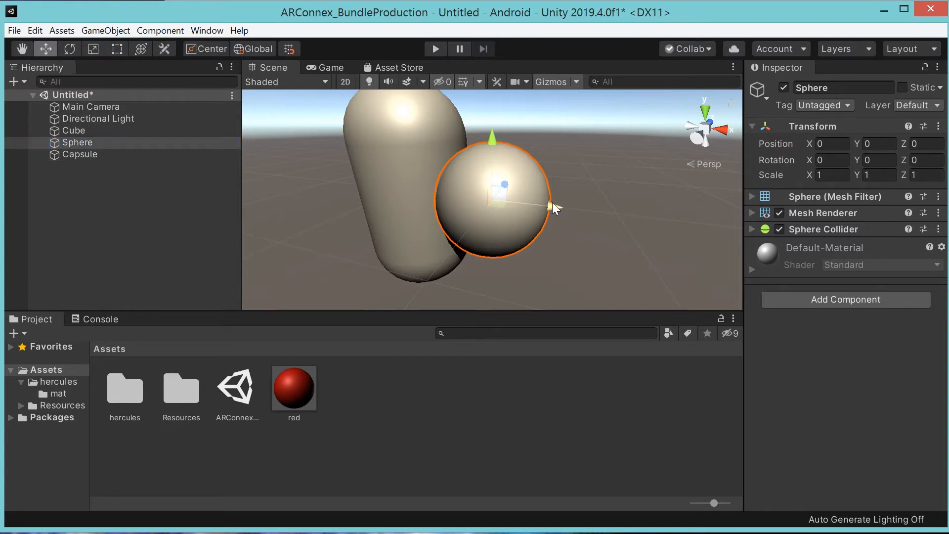
mouse_move(502, 183)
mouse_down()
mouse_move(546, 135)
mouse_move(512, 200)
mouse_move(501, 183)
mouse_move(505, 170)
mouse_up()
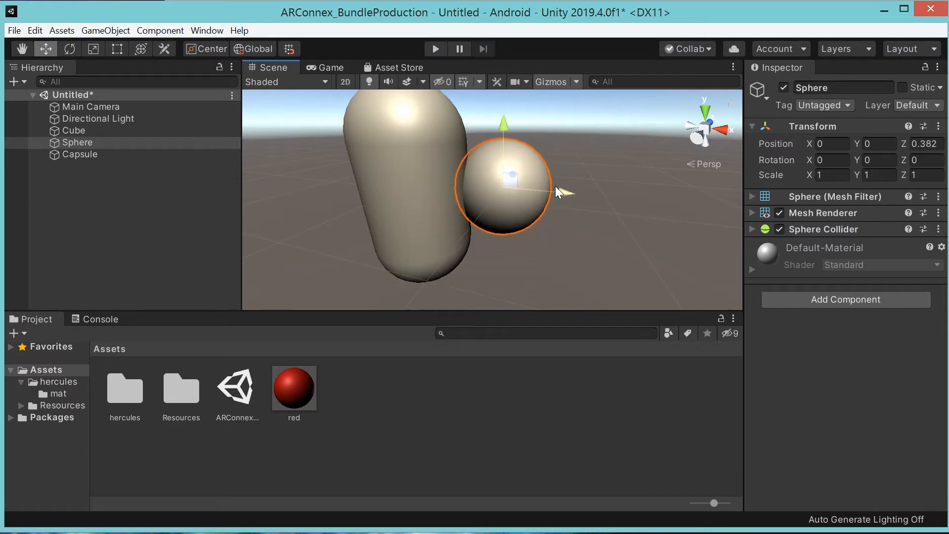
mouse_move(562, 191)
mouse_down()
mouse_move(629, 198)
mouse_move(563, 197)
mouse_up()
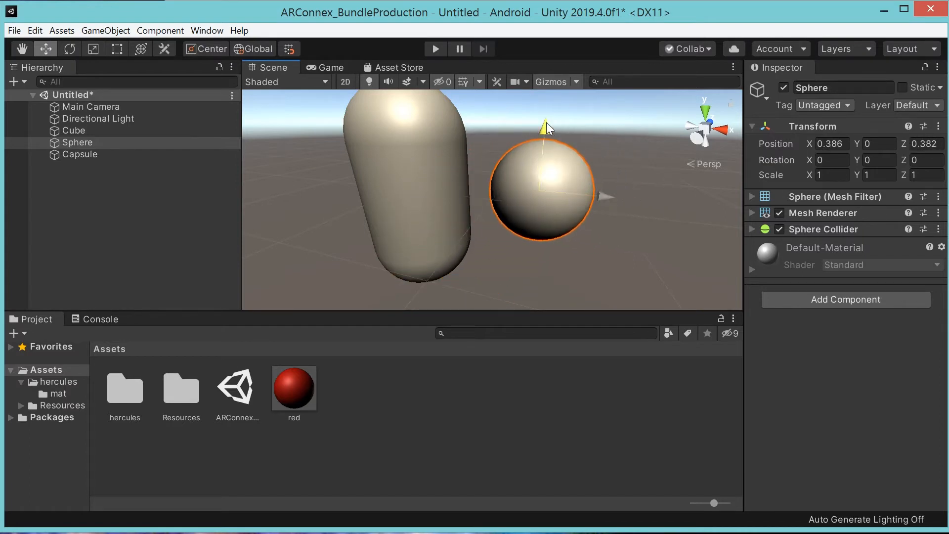
mouse_move(547, 126)
mouse_down()
mouse_move(548, 117)
mouse_move(547, 143)
mouse_up()
drag(607, 201, 593, 199)
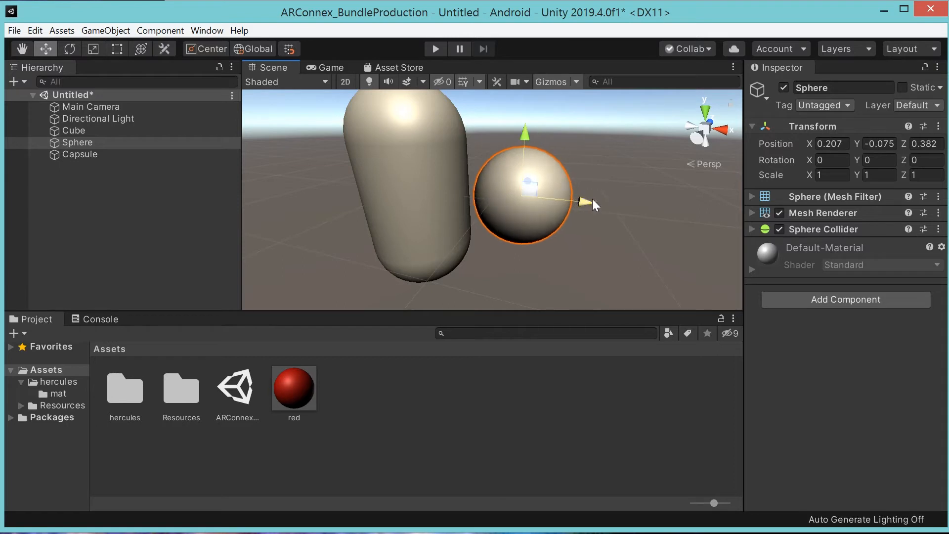
Step: Select the sphere and the capsule in turn, both in the scene view and in the object list, ending on the capsule
click(408, 165)
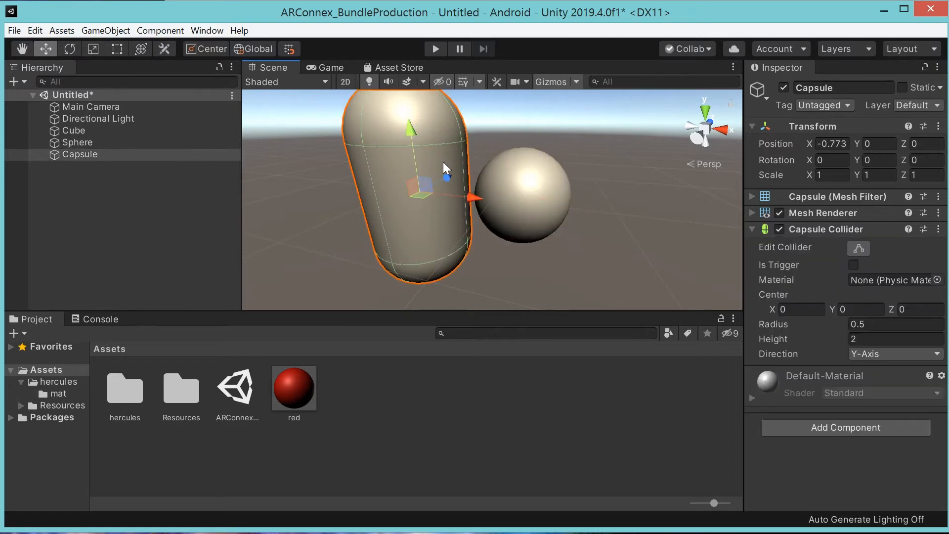
click(523, 181)
click(406, 147)
click(78, 144)
click(80, 153)
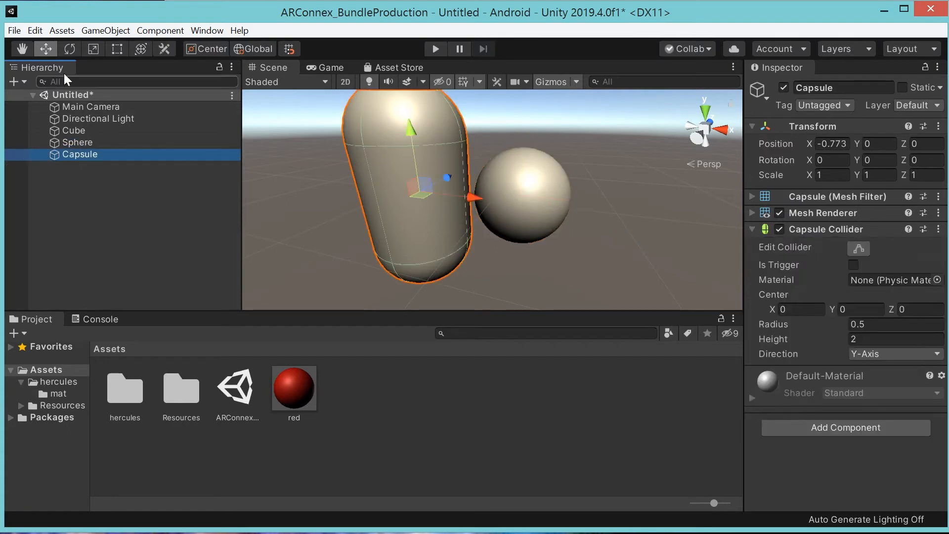
click(553, 181)
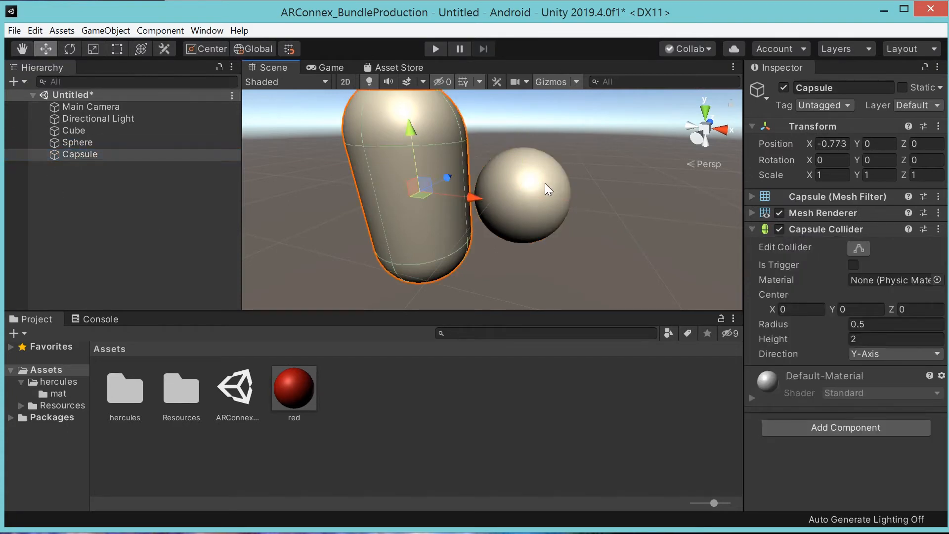
click(433, 171)
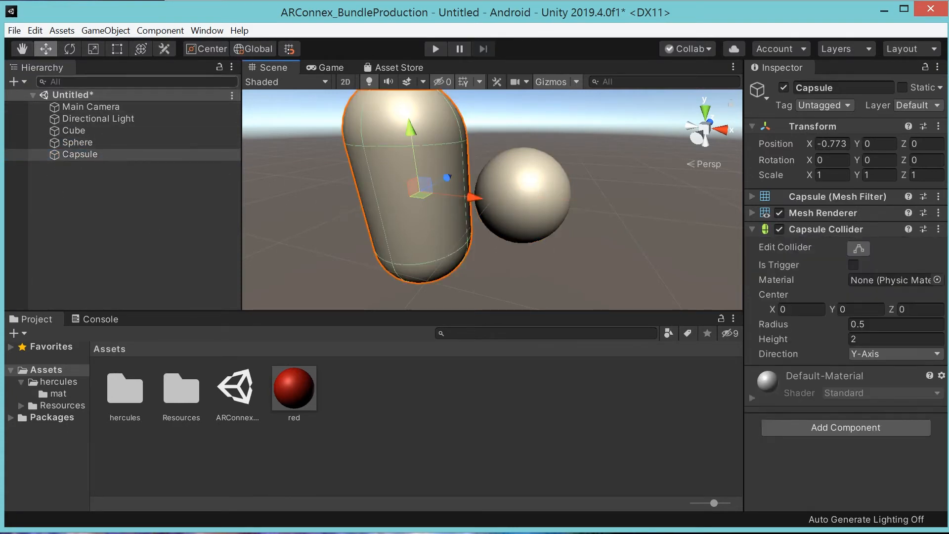
Step: Tilt the capsule with the Rotate tool to a rotation of about X -8.27, Y -7.02, Z 40.55
click(66, 49)
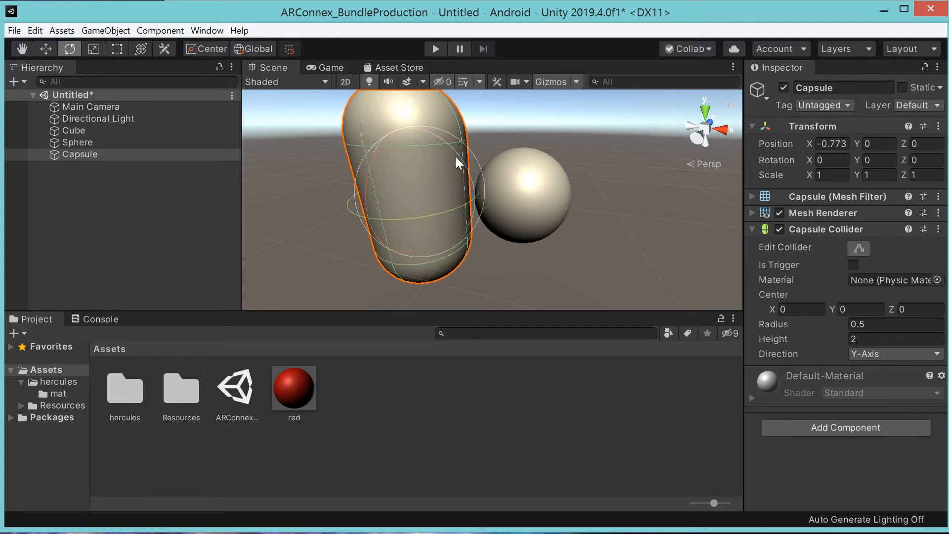
drag(374, 159, 431, 214)
drag(456, 155, 340, 142)
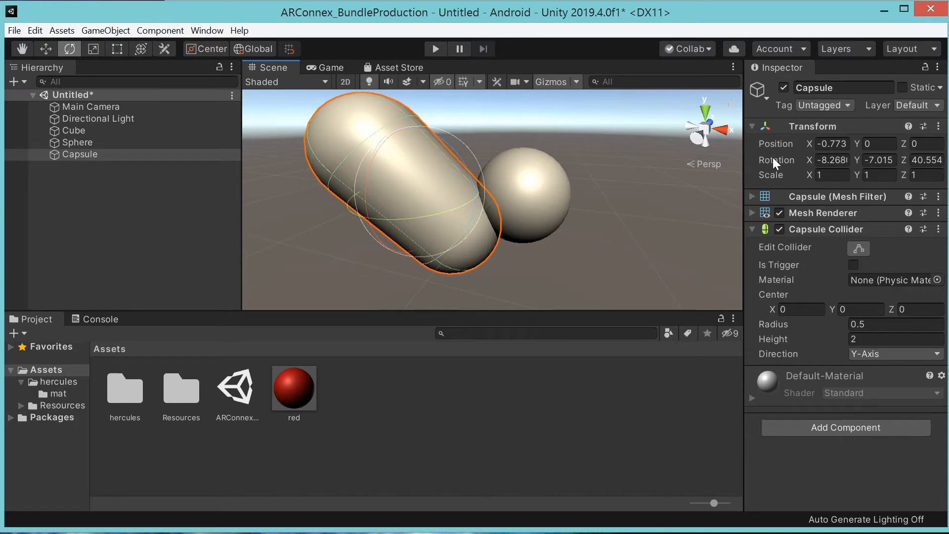
Step: Set the capsule's X rotation and Y rotation to 5 each
click(810, 163)
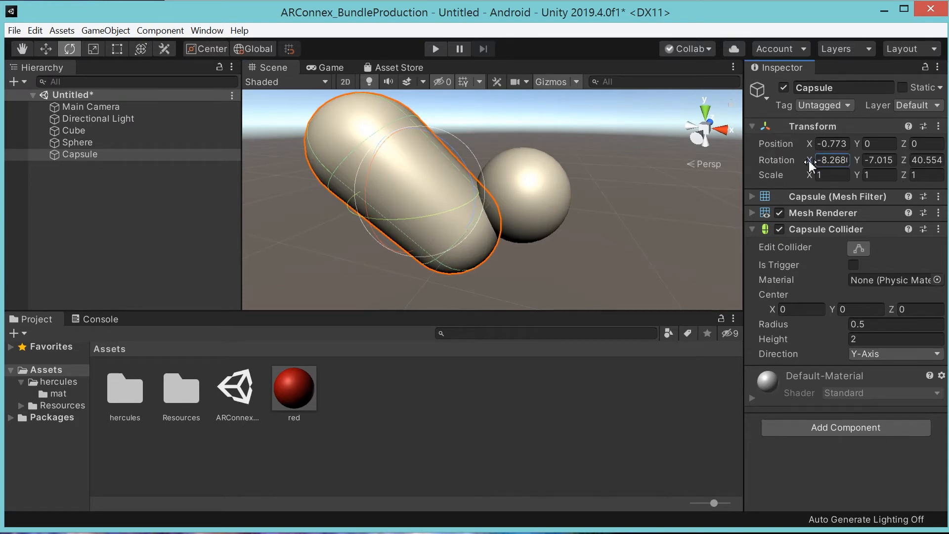
drag(810, 163, 693, 164)
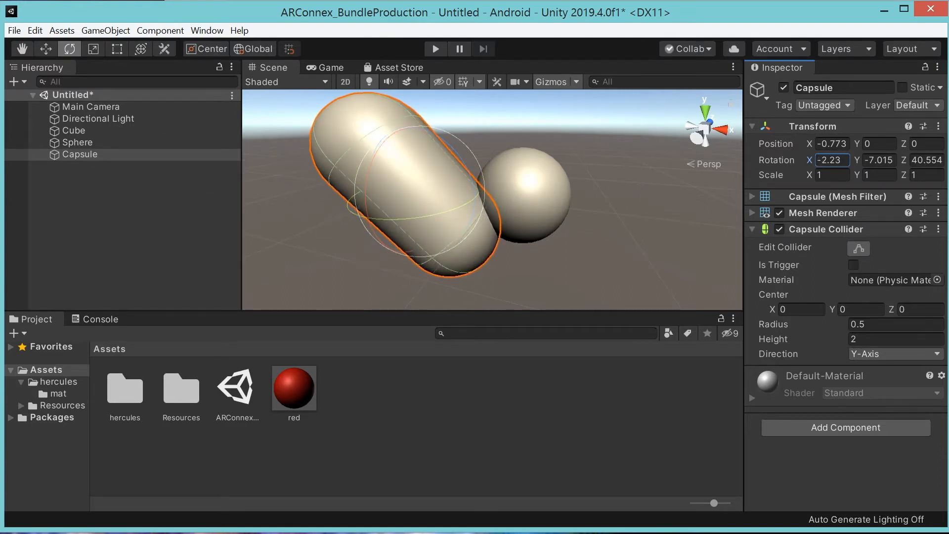
click(835, 161)
text(5)
key(Tab)
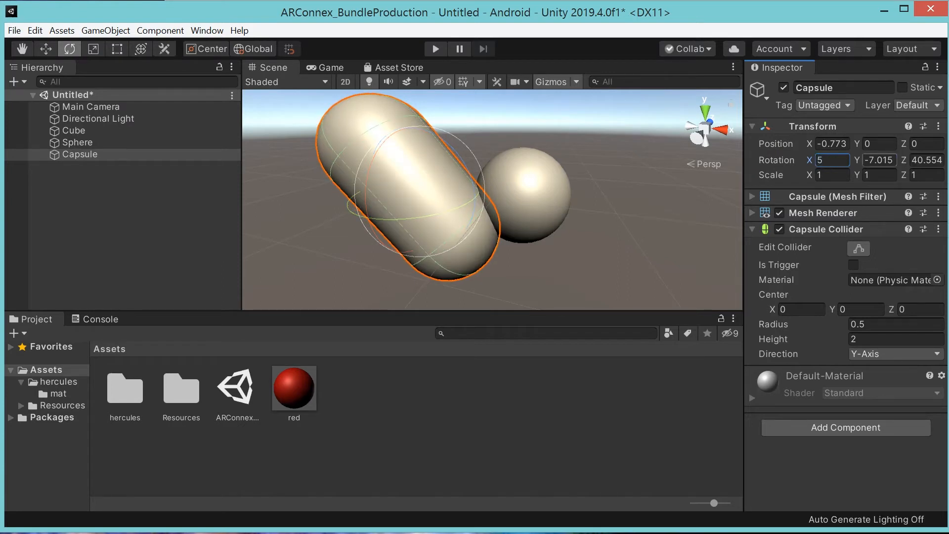
text(5)
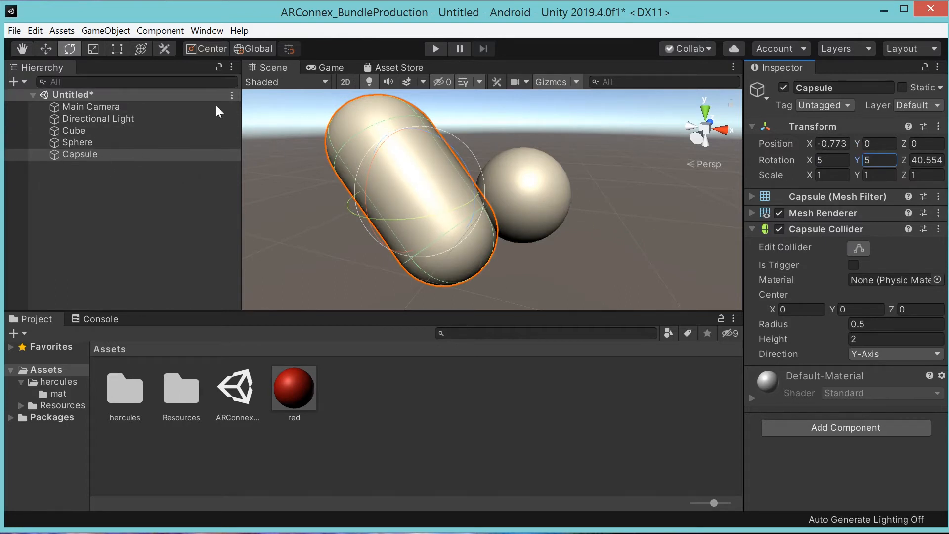
Step: Shrink the capsule with the Scale tool and resize it with the Rect tool to a scale of about 0.98, 0.70, 0.65
click(94, 47)
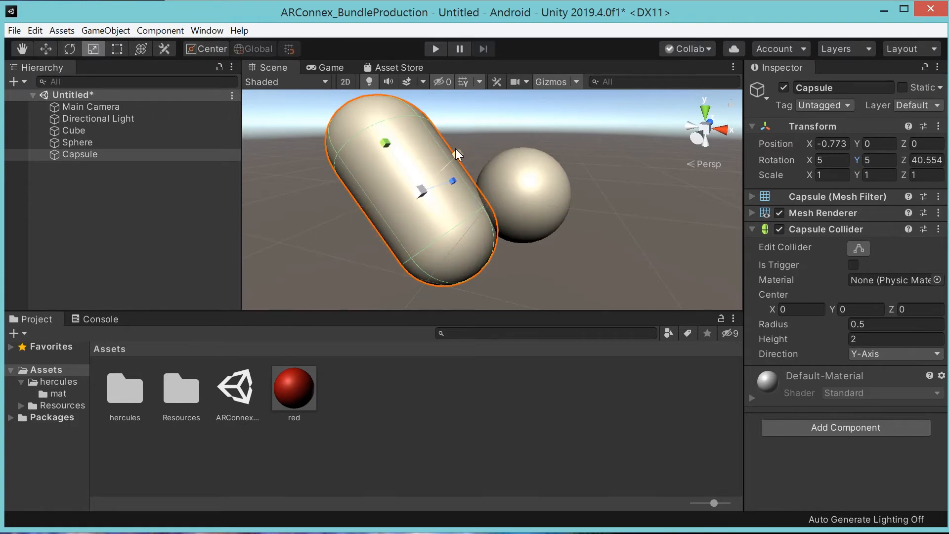
drag(456, 150, 383, 169)
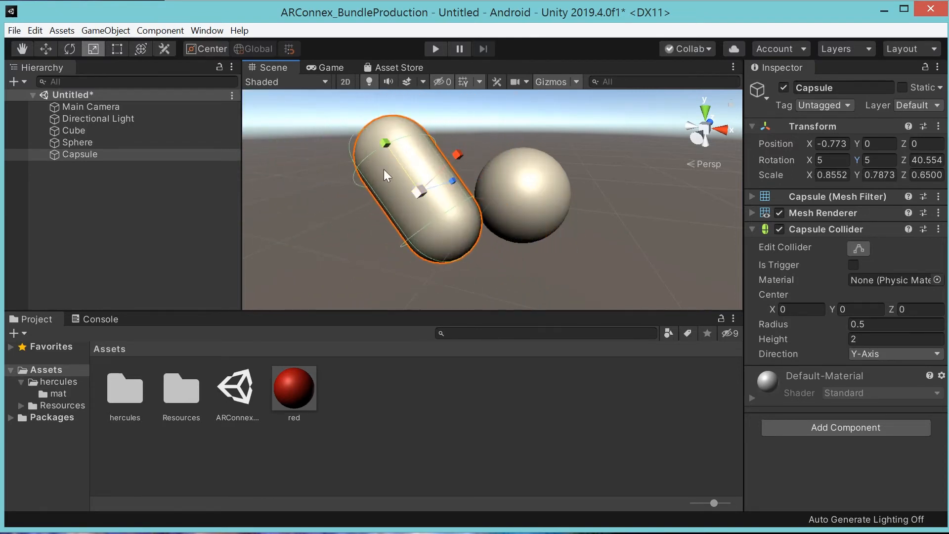
click(117, 49)
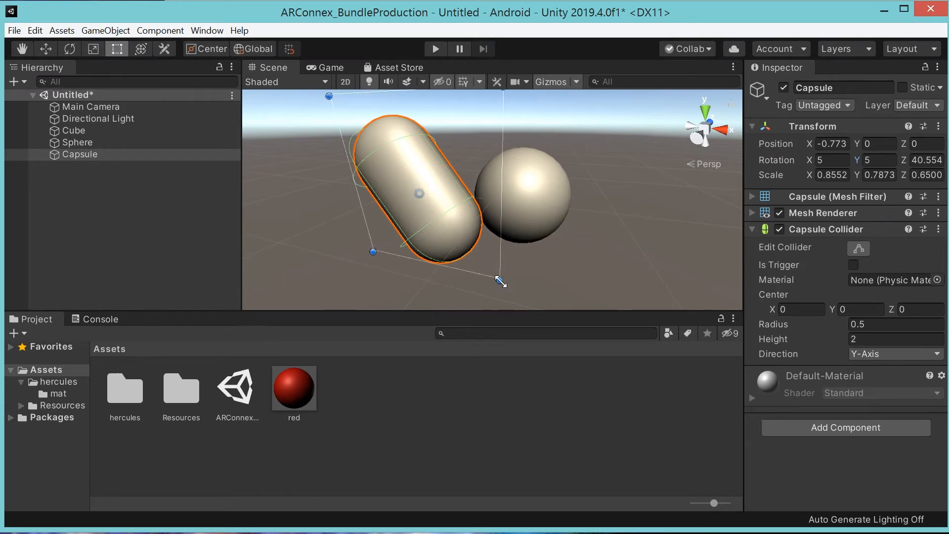
drag(501, 281, 526, 272)
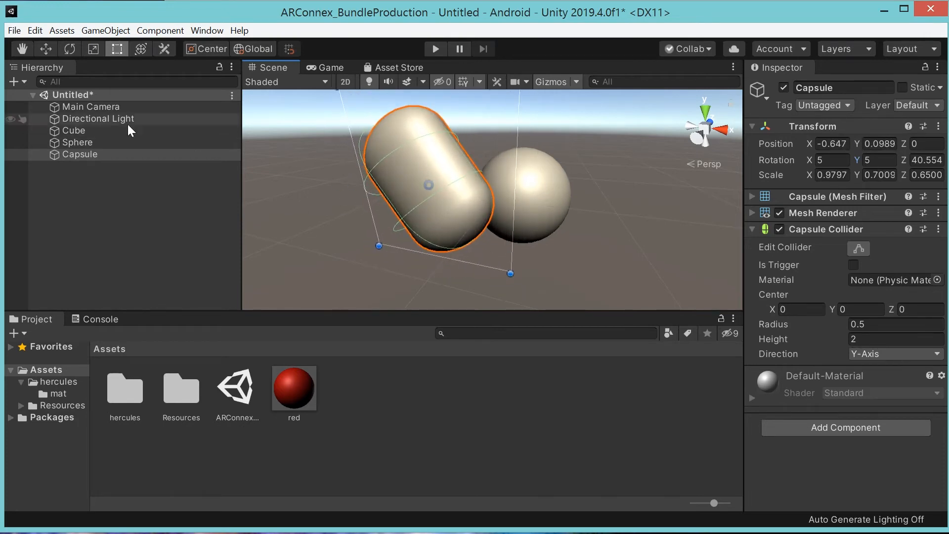
Step: With the combined Transform tool, move the capsule to about X -0.726, scale it to about 0.82, 0.58, 0.54 and rotate it further
click(140, 49)
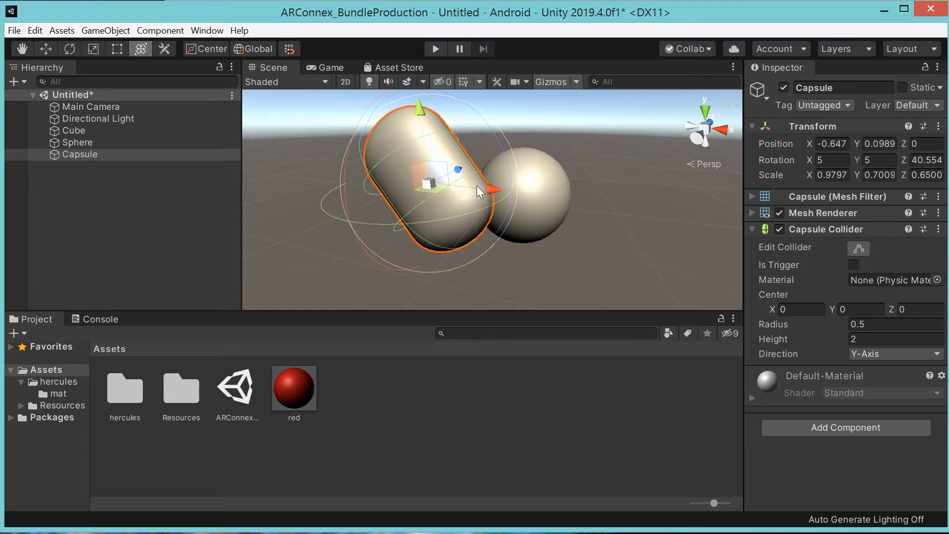
drag(490, 187, 387, 188)
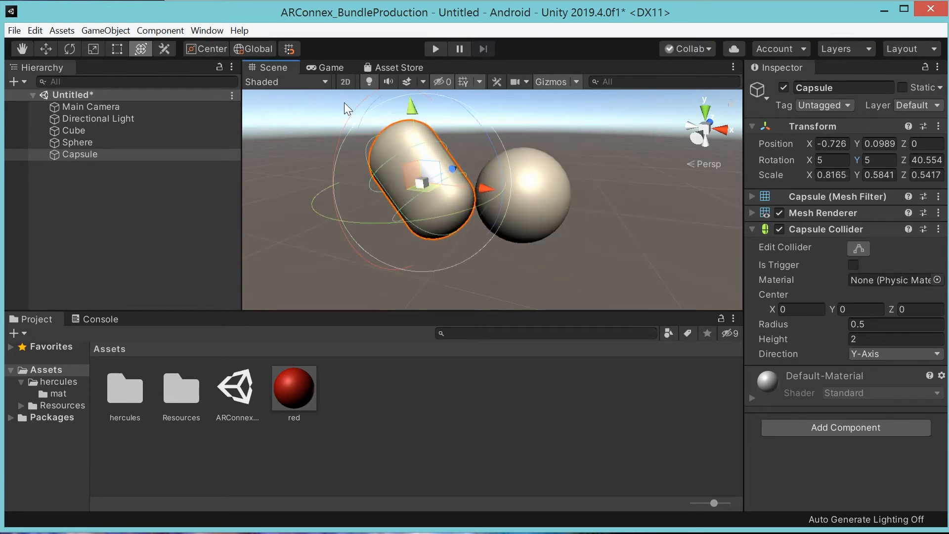
drag(344, 103, 316, 173)
click(123, 253)
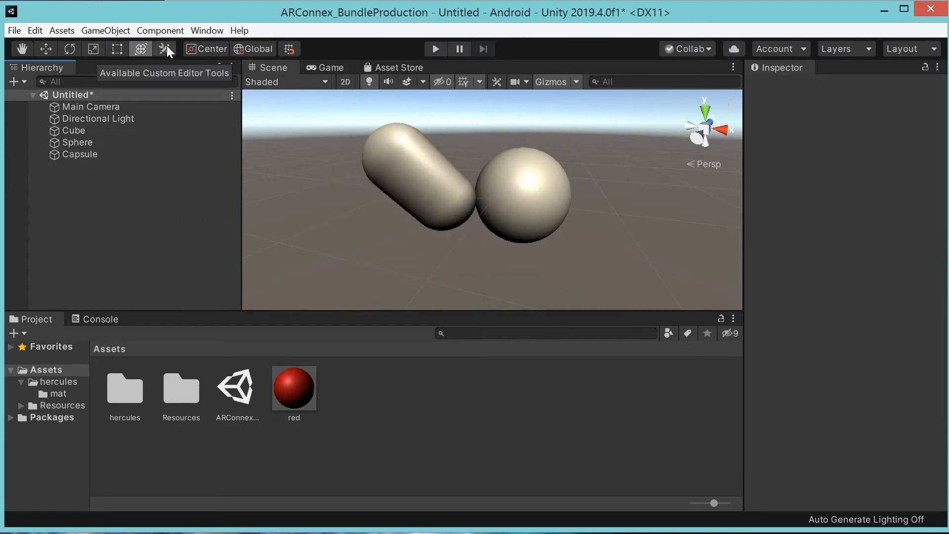
Step: Set the tool handle position to Pivot
click(206, 49)
click(209, 48)
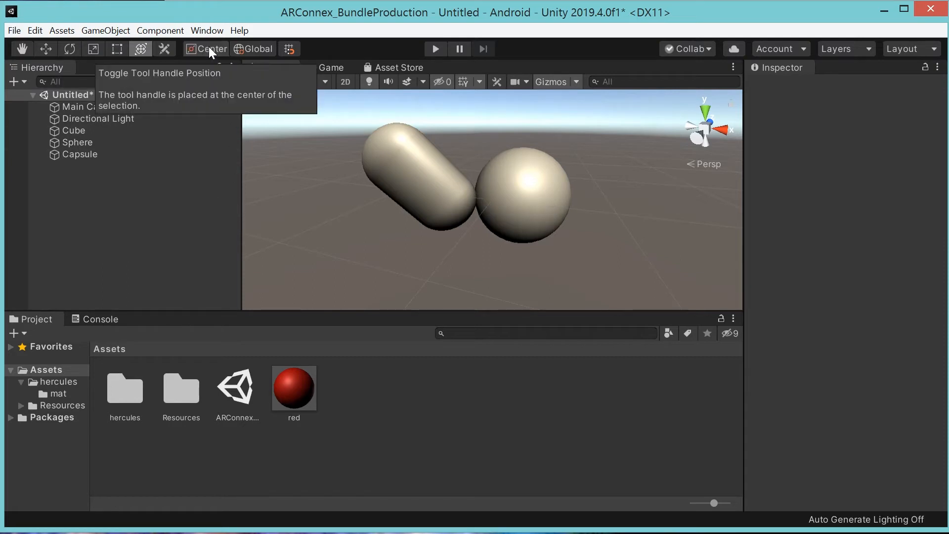
click(210, 48)
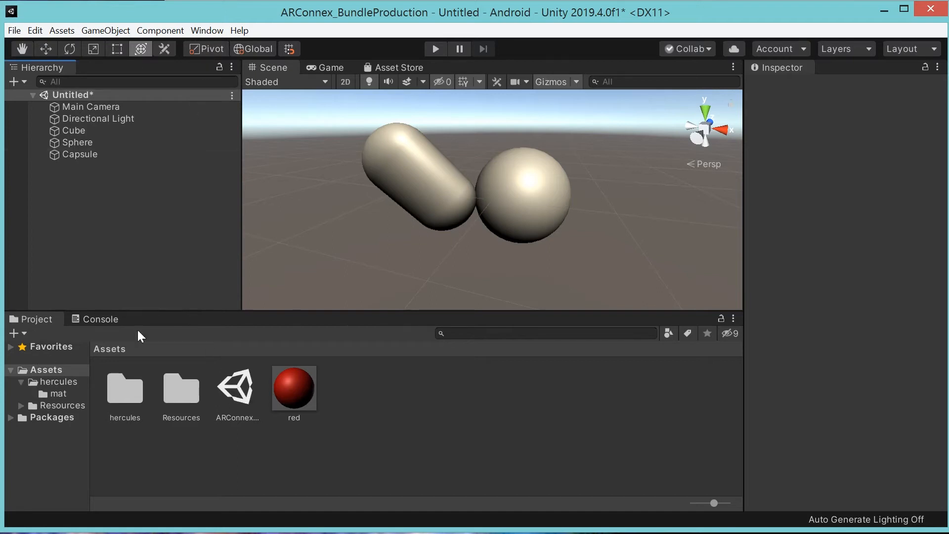
Step: Open the ARConnexSetup scene without saving the untitled one, and bring the whole bust into view
double_click(246, 384)
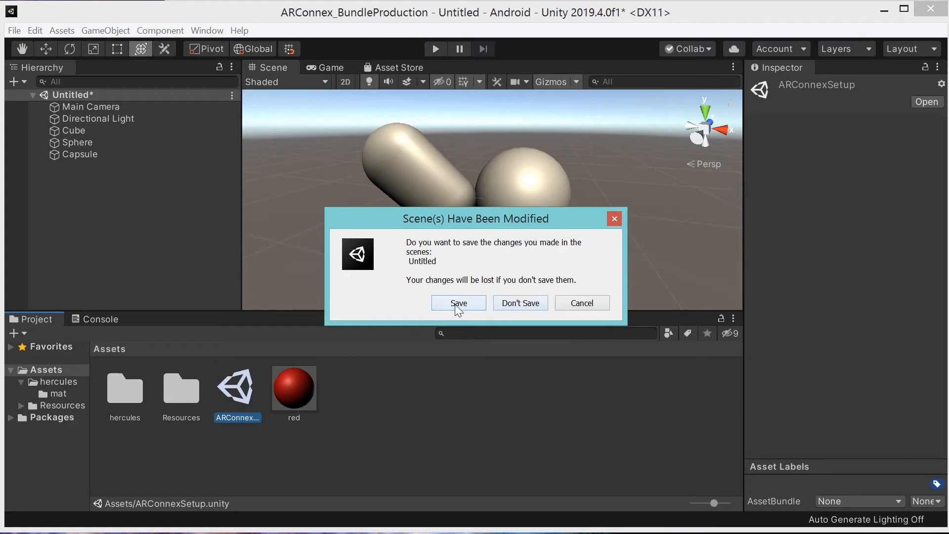
click(518, 304)
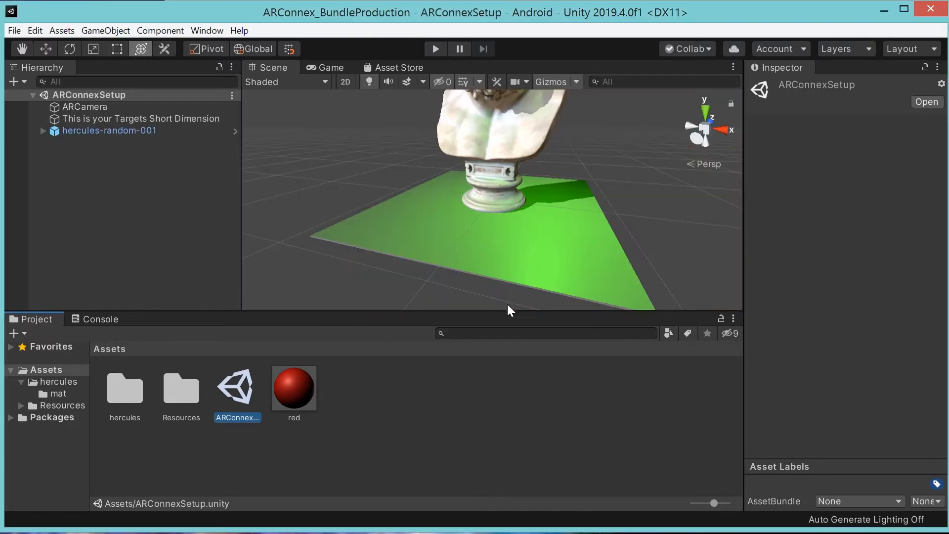
click(274, 67)
scroll(493, 183, down, 5)
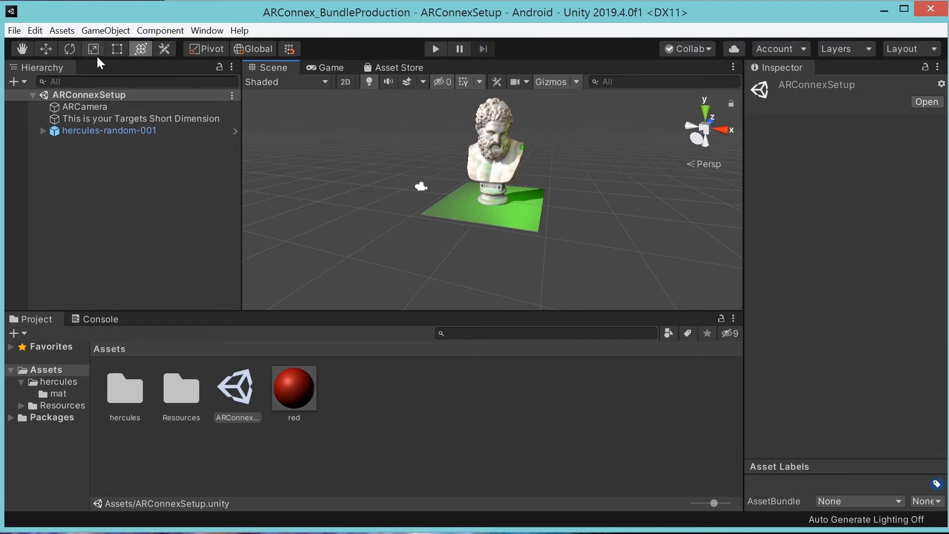
Step: Set the tool handle position to Center and select the hercules-random-001 model
click(207, 50)
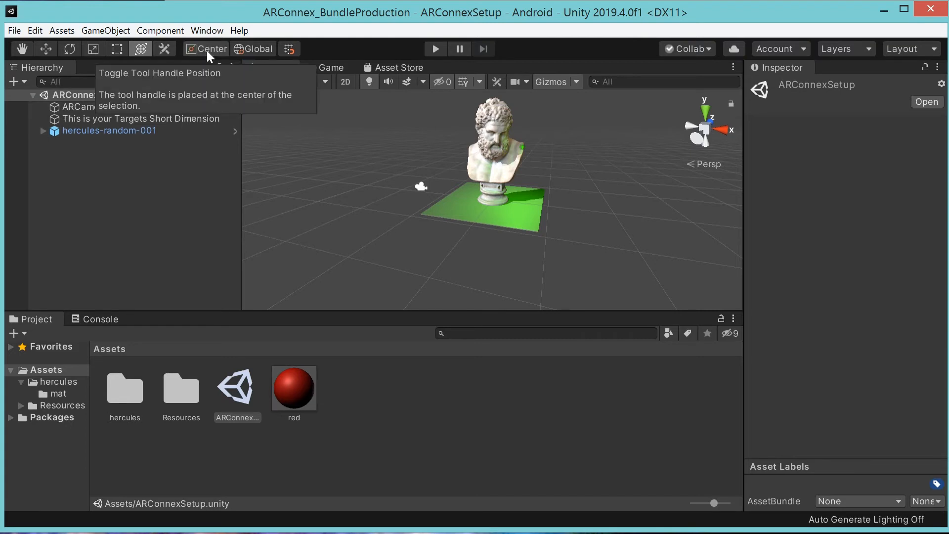
click(47, 131)
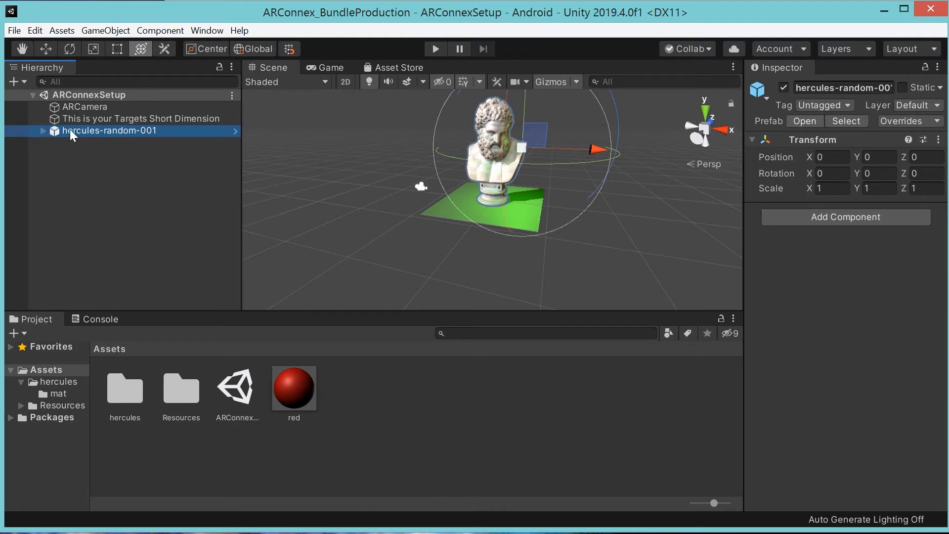
Step: Select the hercules child object inside hercules-random-001 and compare the Pivot and Center tool handle positions on it
click(42, 131)
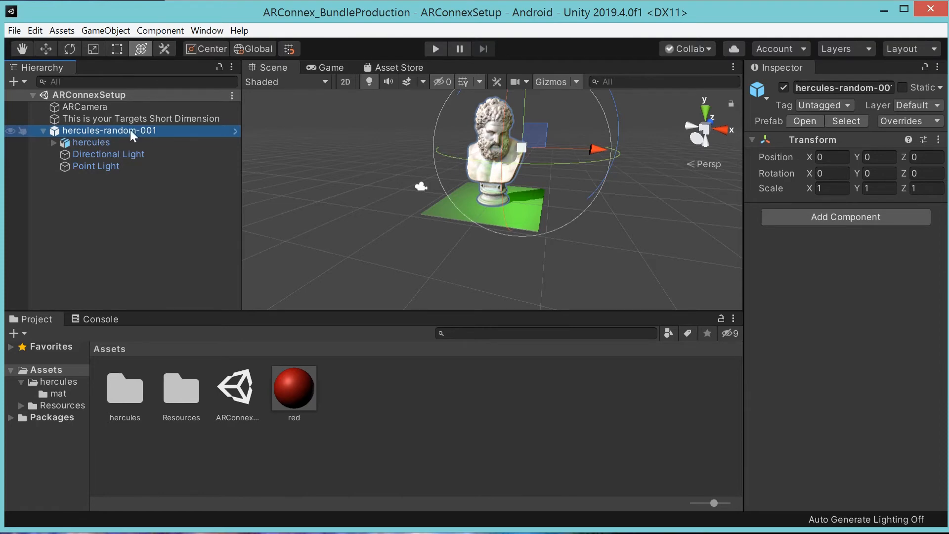
click(88, 143)
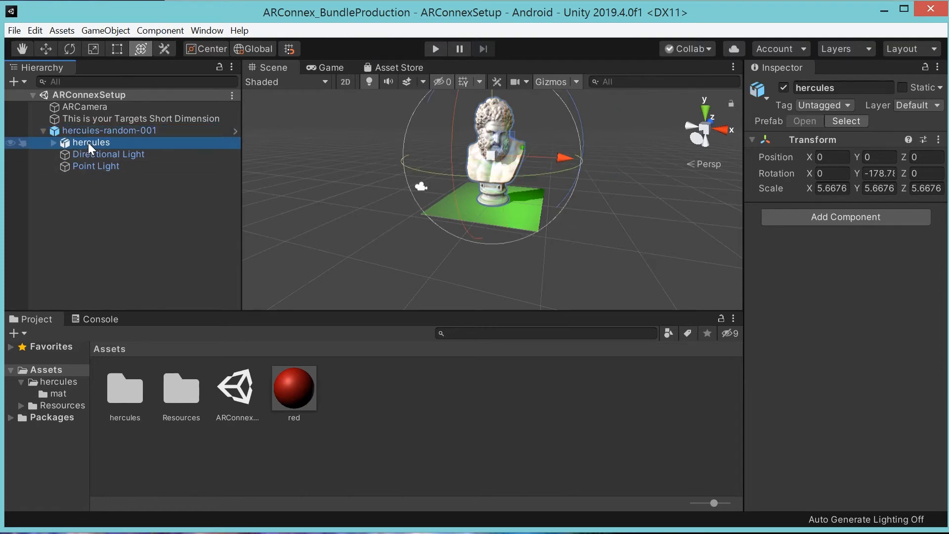
click(200, 49)
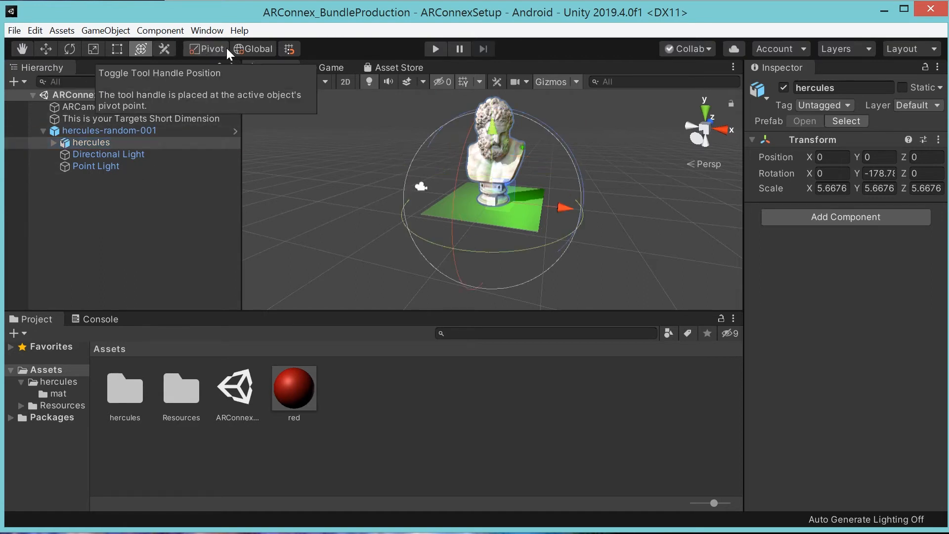
click(208, 49)
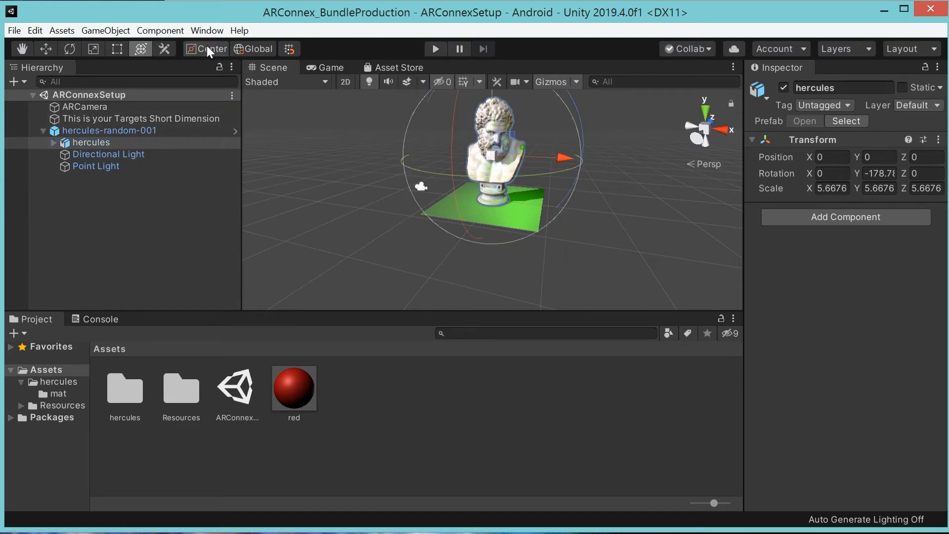
click(212, 49)
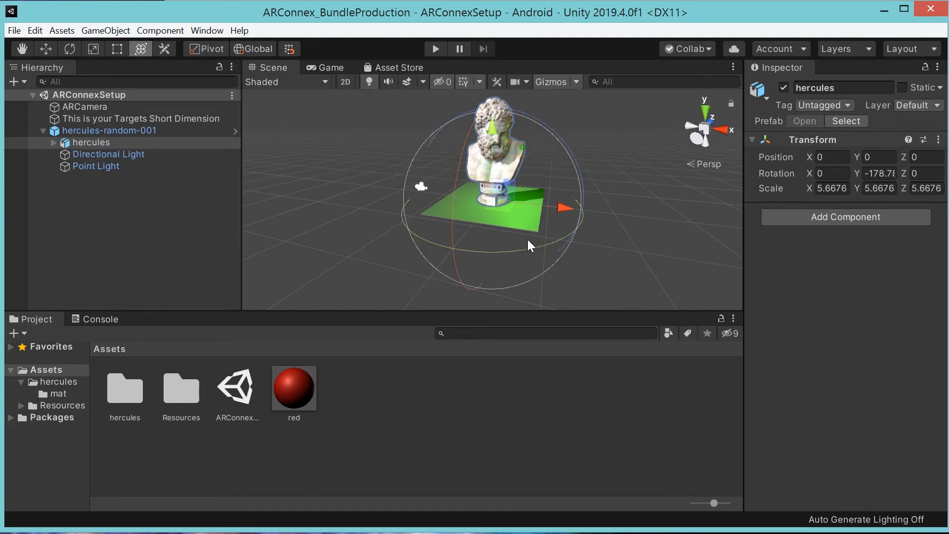
click(210, 49)
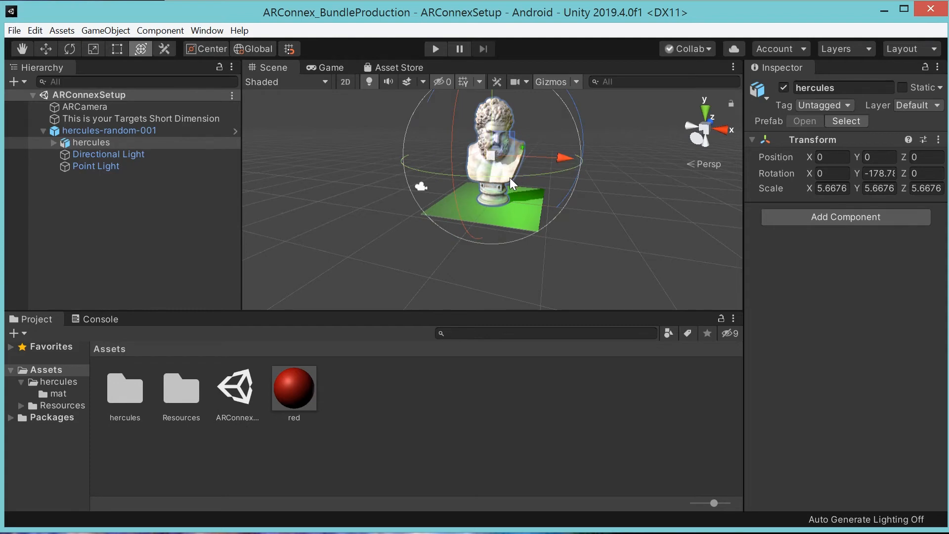
Step: Rotate hercules around its center, set the handle position to Pivot, and tilt the bust sideways to about 48.5° on Z
drag(509, 177, 602, 100)
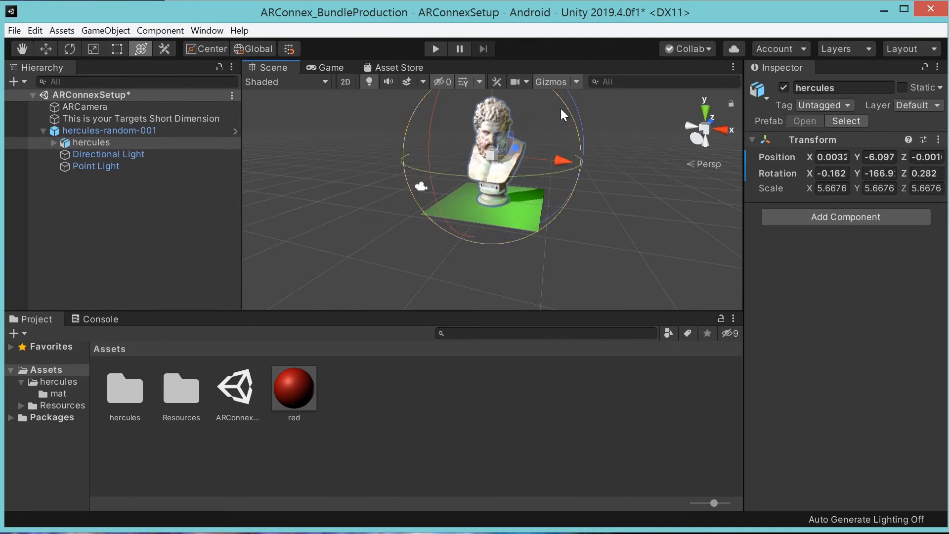
click(215, 46)
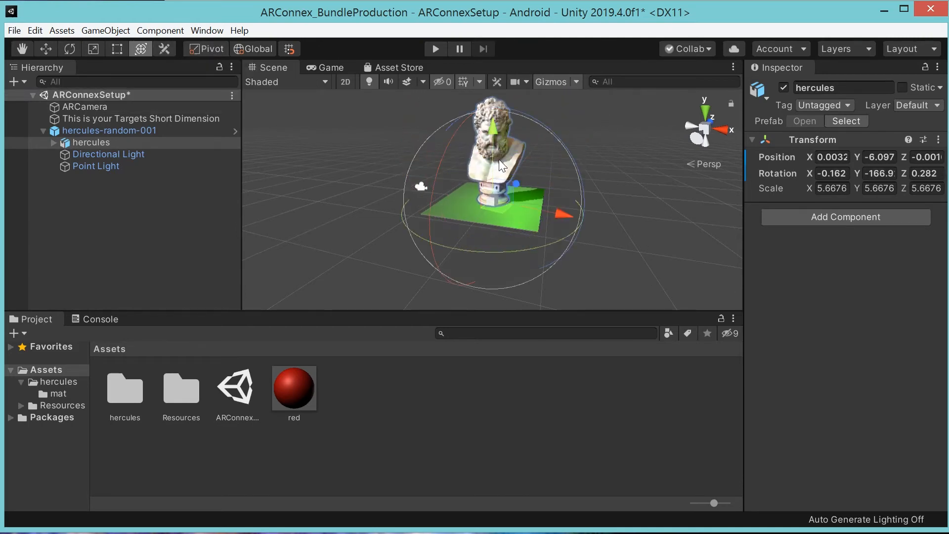
drag(479, 251, 538, 189)
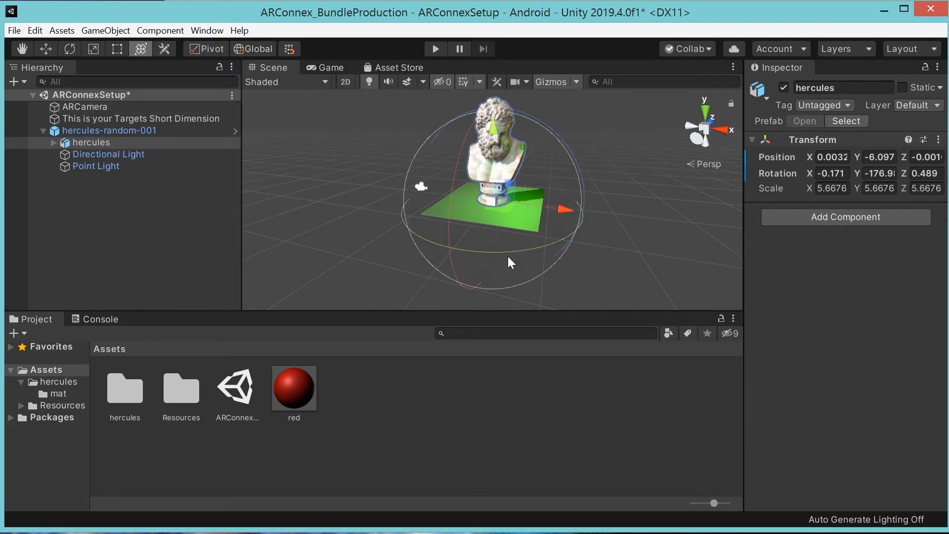
mouse_move(508, 257)
mouse_down()
mouse_move(451, 250)
mouse_move(525, 250)
mouse_move(497, 256)
mouse_up()
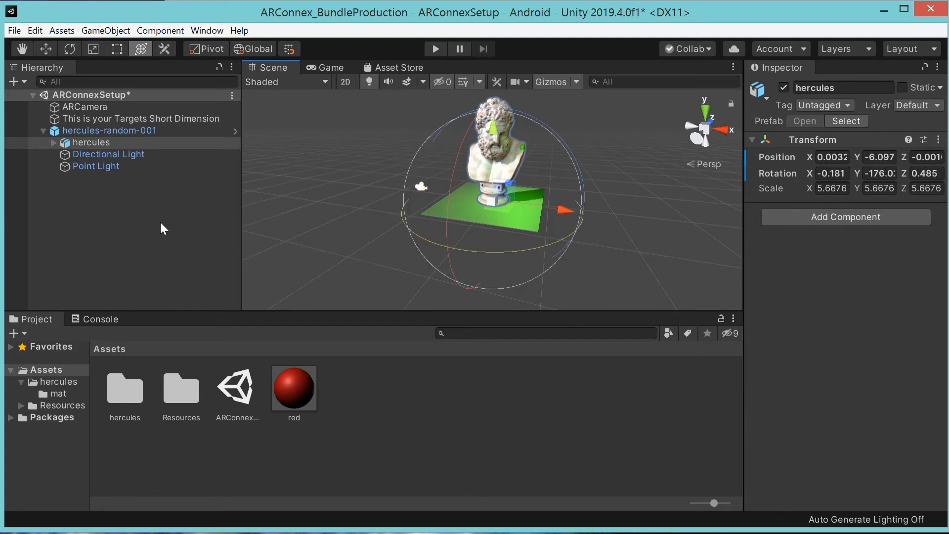
drag(571, 153, 643, 297)
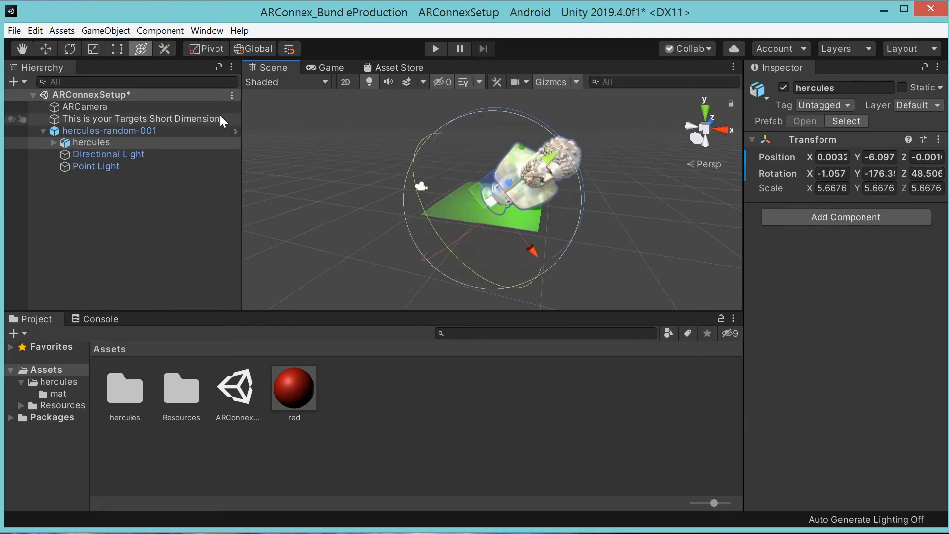
Step: Set the handle rotation to Local and use the Rotate tool to turn hercules to about -48.44, -91.29, 2.965
click(254, 50)
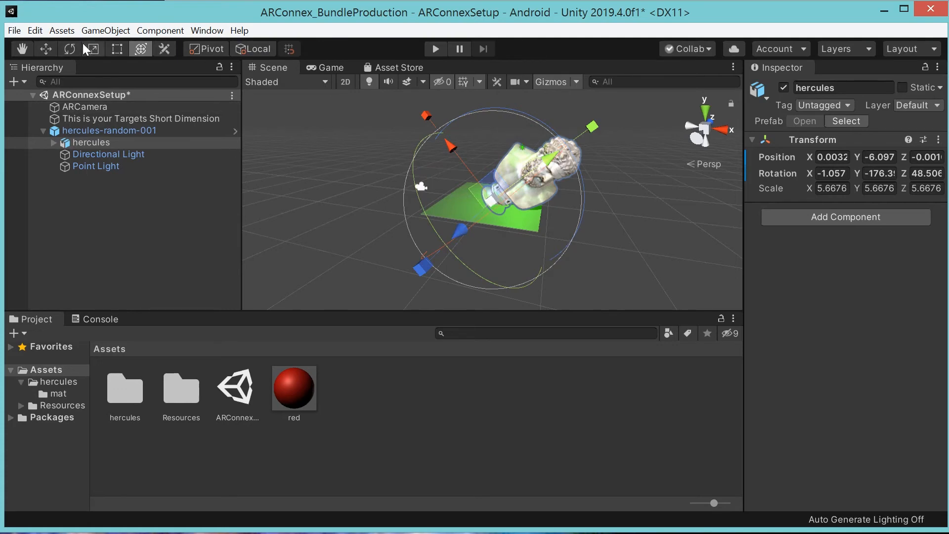
click(71, 49)
click(41, 48)
click(73, 52)
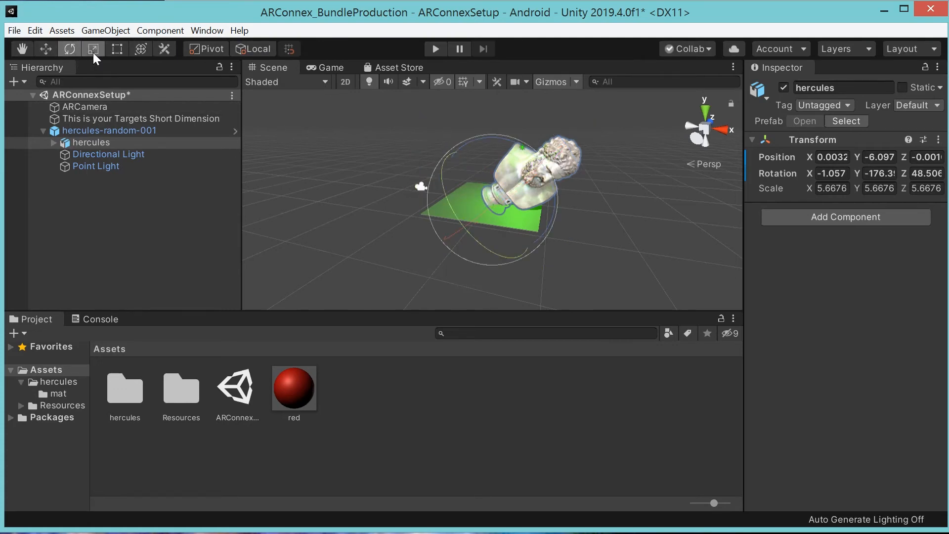
click(93, 52)
click(69, 49)
drag(480, 241, 311, 141)
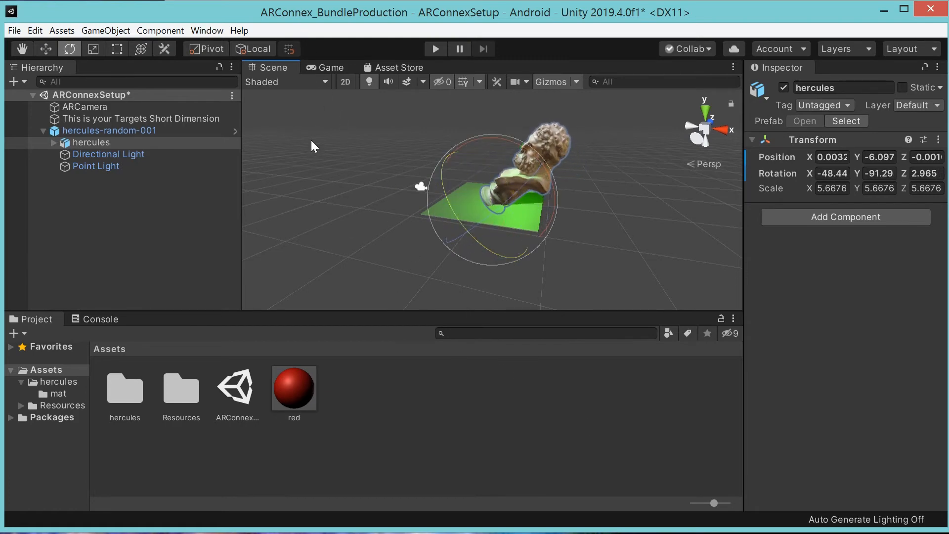
Step: Turn hercules to about -143° on Y with the Global handle rotation, and set the handle back to Local
click(251, 48)
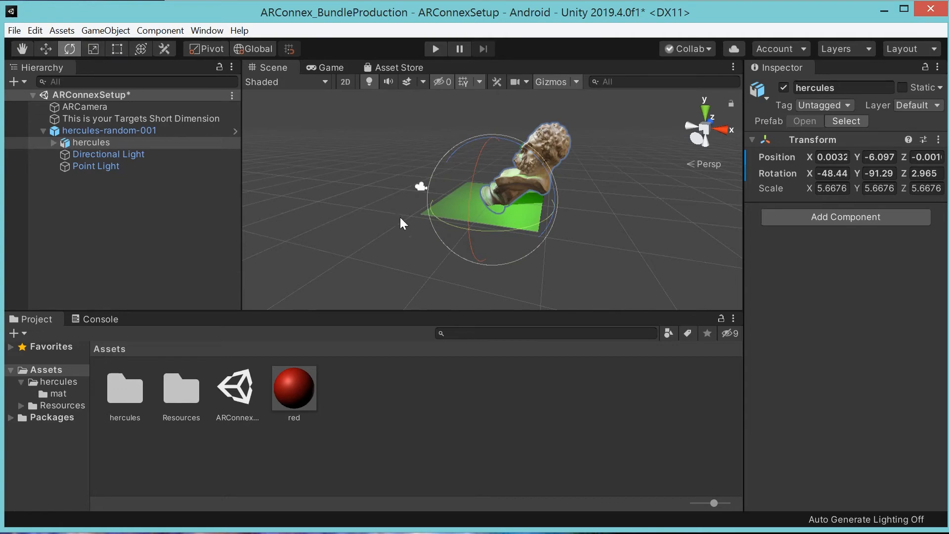
drag(490, 226, 635, 149)
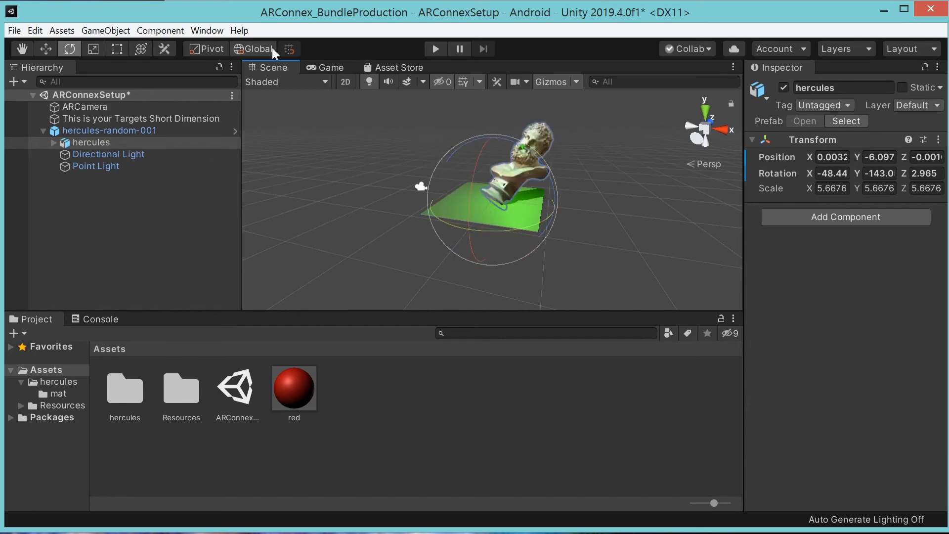
click(254, 48)
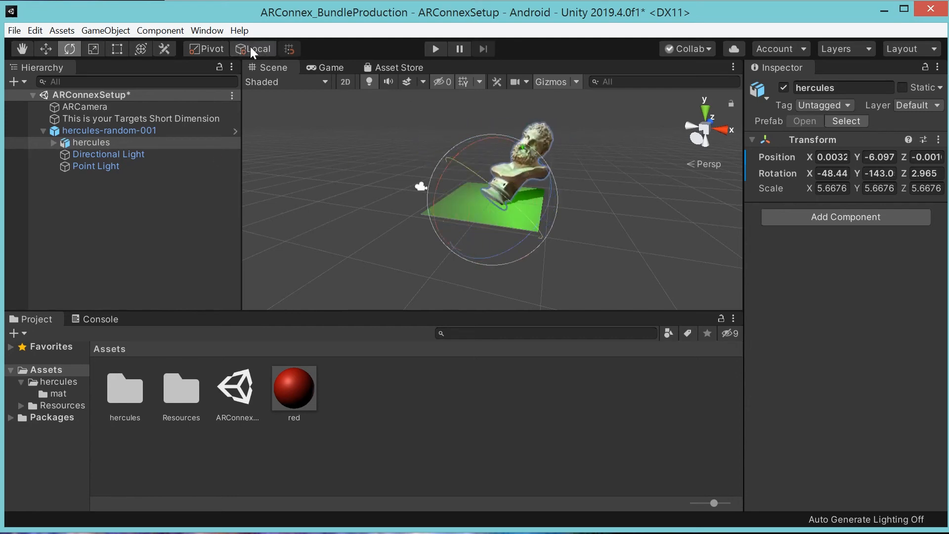
click(224, 48)
Step: Reset the Transform component of hercules and scale the bust uniformly to about 6.69
click(939, 140)
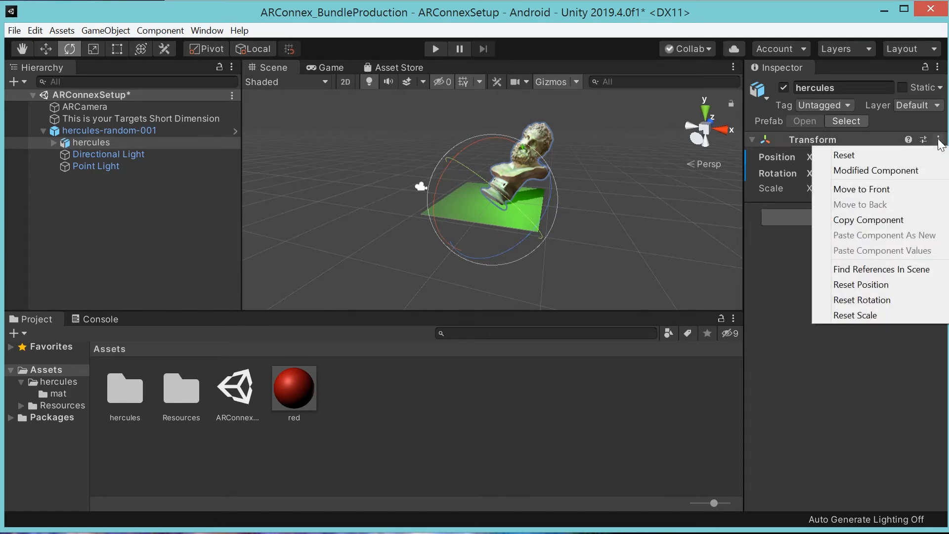
click(845, 157)
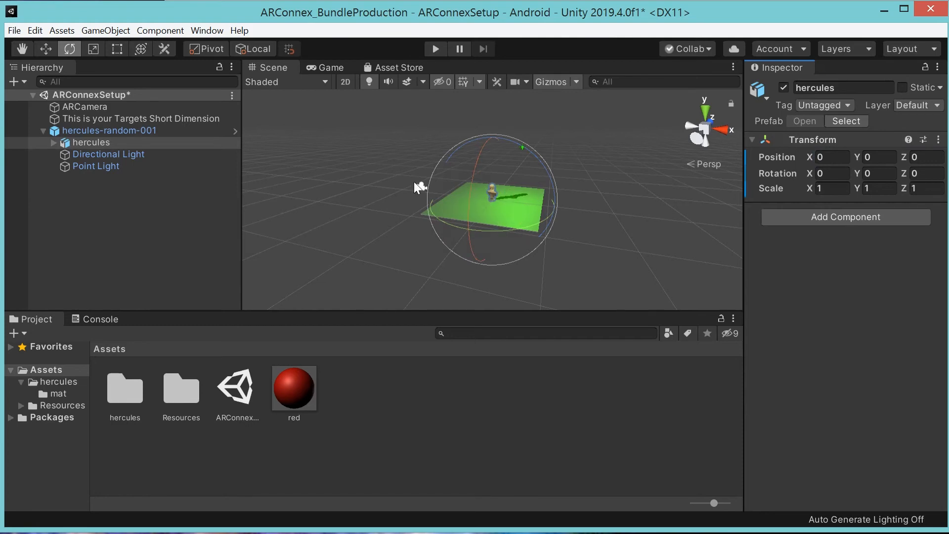
click(91, 48)
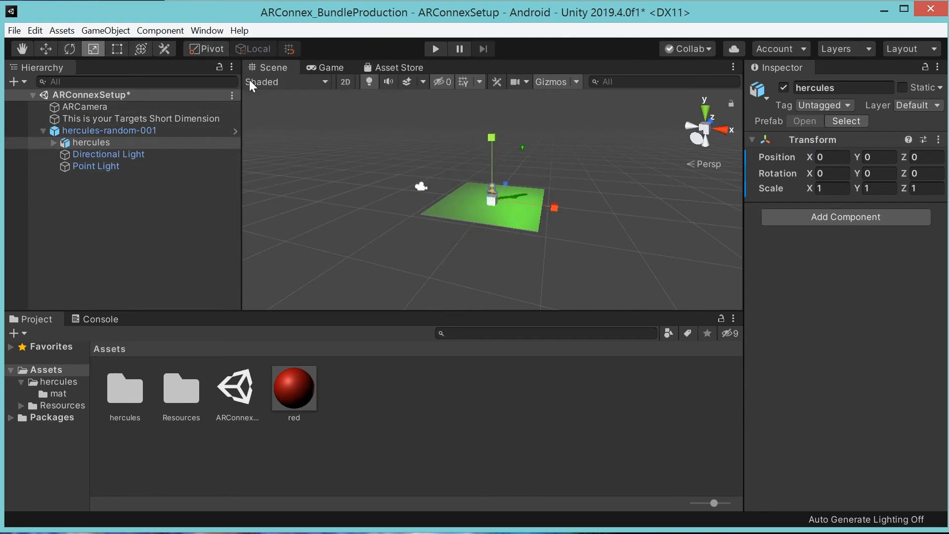
drag(492, 198, 914, 197)
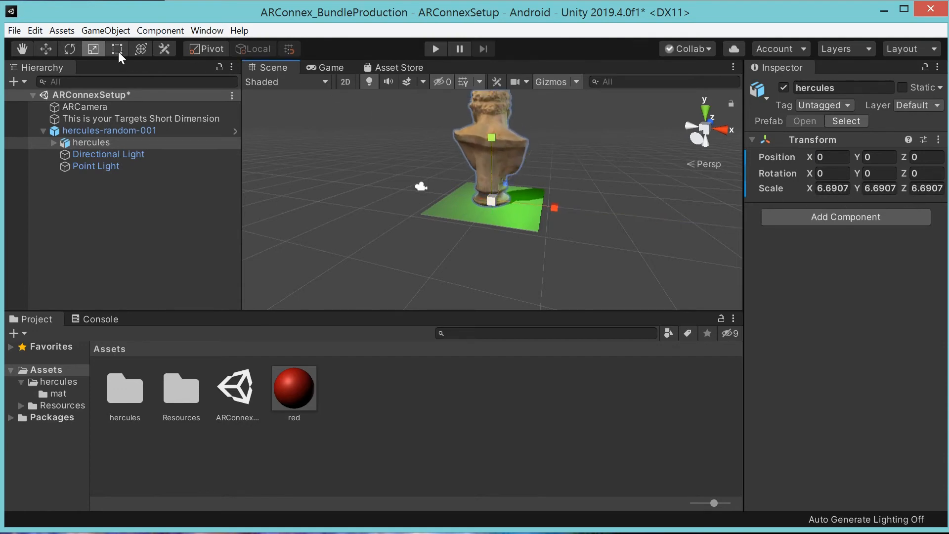
Step: Rotate hercules around its Y axis to about 178.03° so the bust faces forward
click(70, 49)
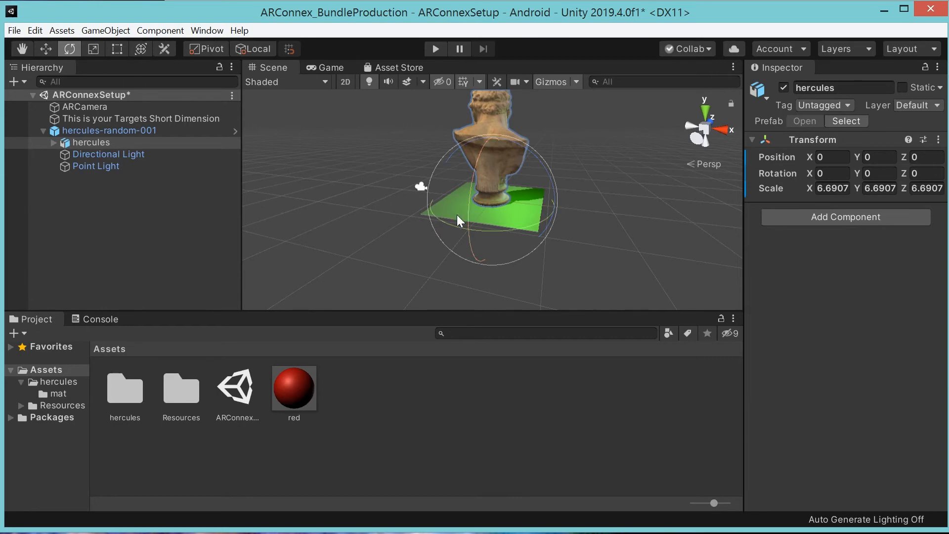
drag(509, 223, 68, 158)
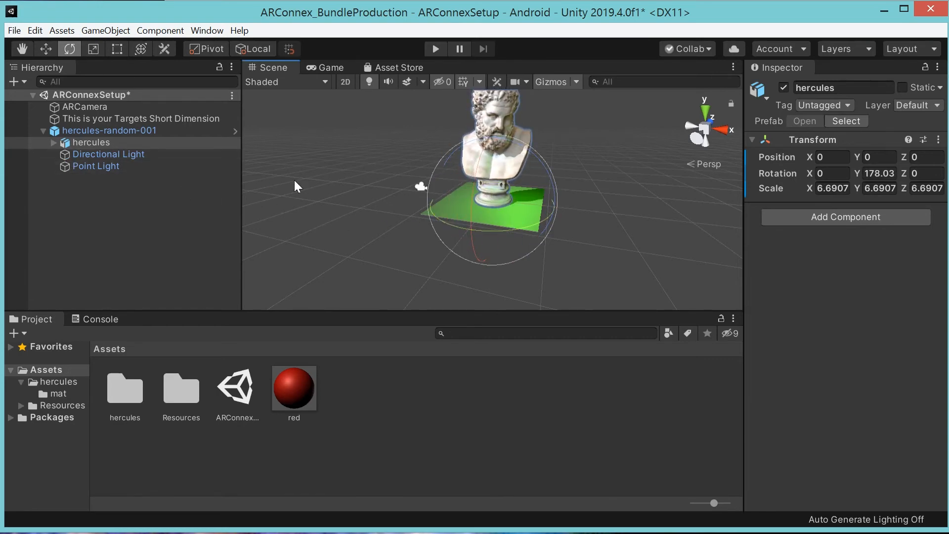
double_click(94, 143)
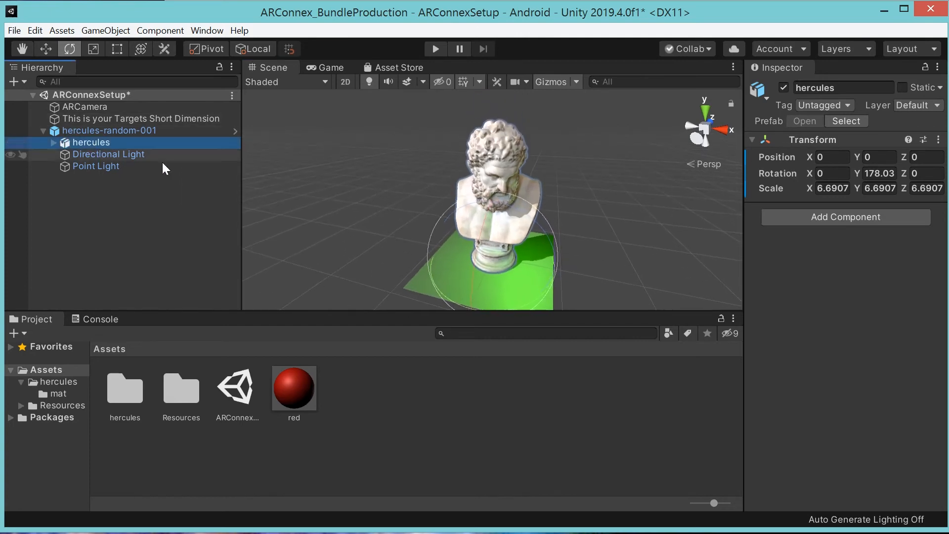
alt+drag(609, 221, 613, 162)
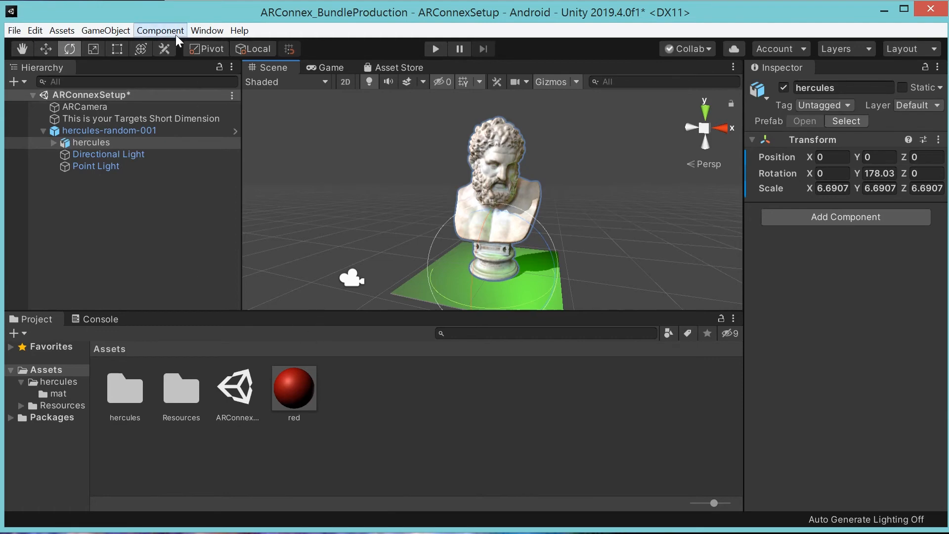
Step: Look up the Asset Bundle Browser package in the Package Manager and close the window
click(202, 28)
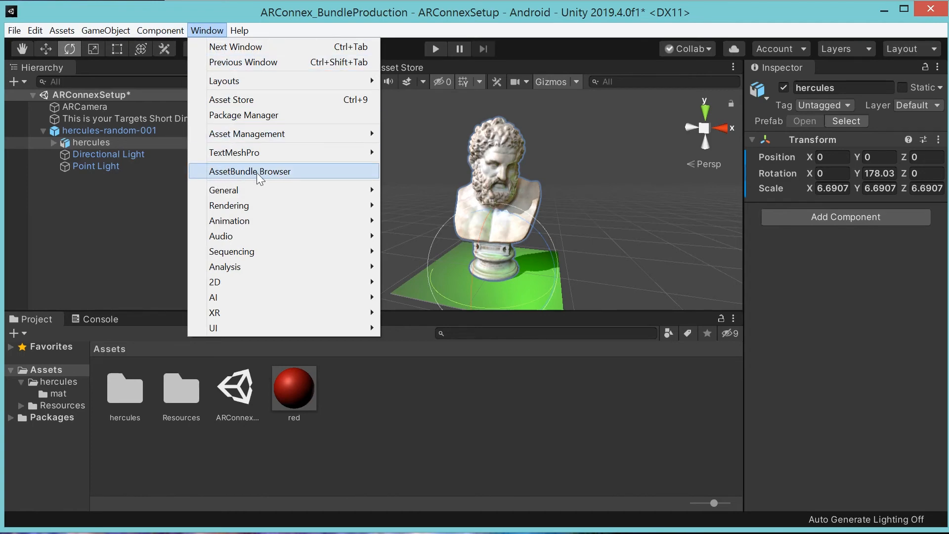
click(215, 115)
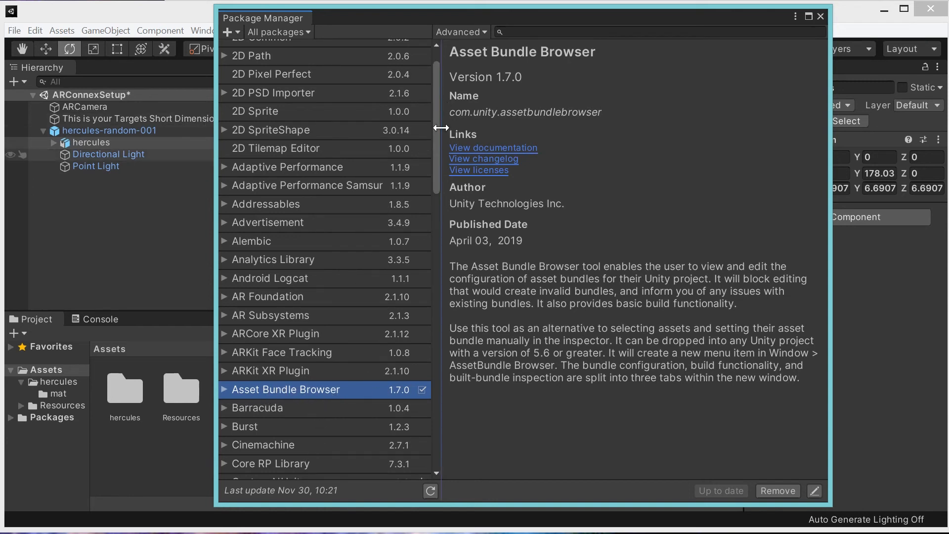
mouse_move(433, 93)
mouse_down()
mouse_move(435, 48)
mouse_move(444, 368)
mouse_move(434, 58)
mouse_move(448, 177)
mouse_move(437, 95)
mouse_up()
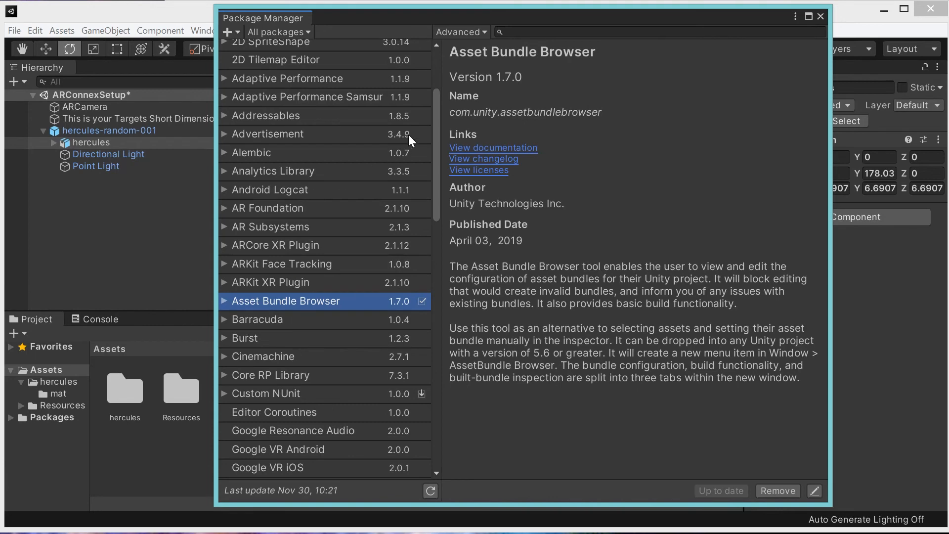
mouse_move(436, 120)
mouse_down()
mouse_move(437, 163)
mouse_move(438, 126)
mouse_up()
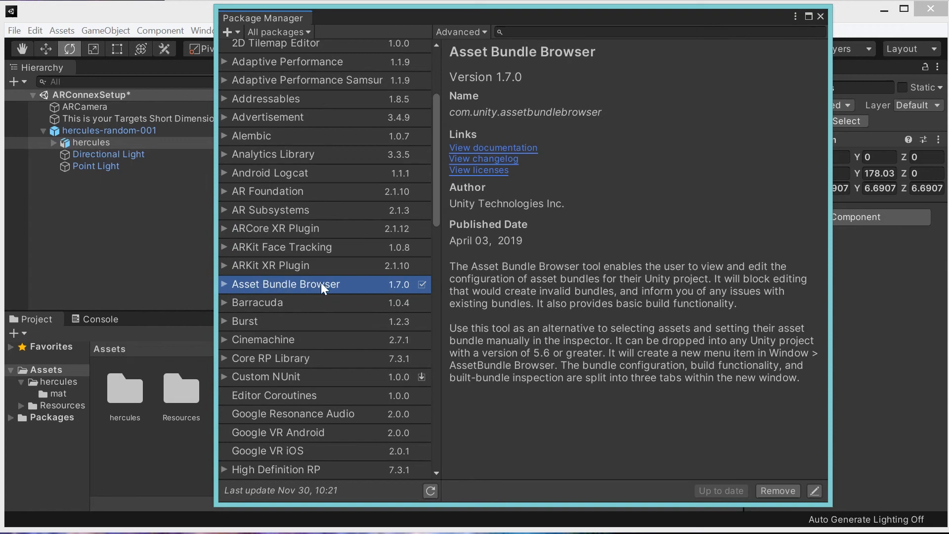
click(820, 17)
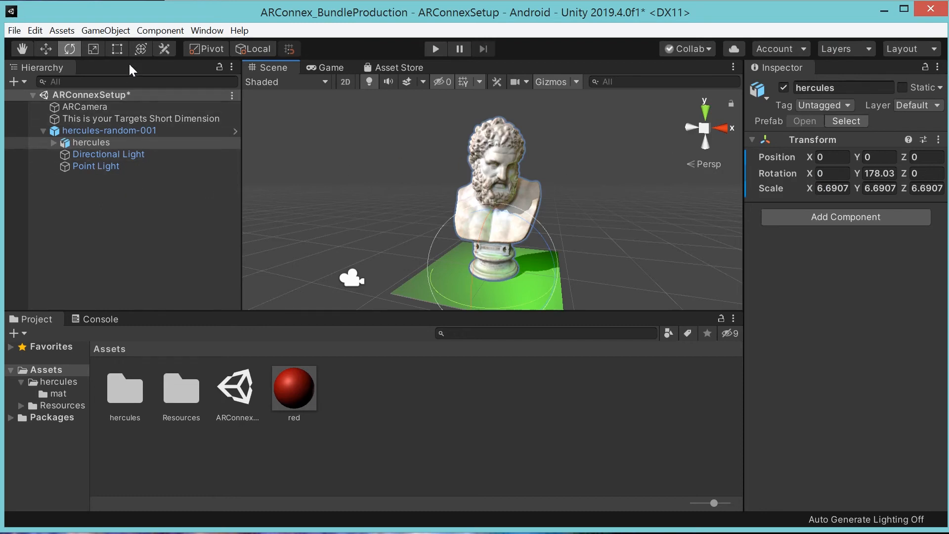
Step: Open the AssetBundle Browser and inspect the prefab and defaultMat entries of the hercules-random-001 bundle
click(207, 31)
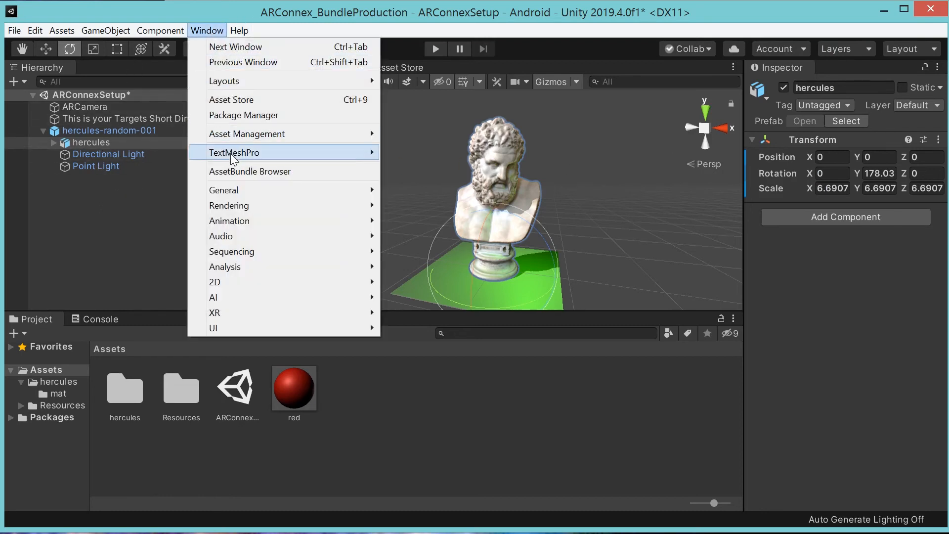
click(275, 172)
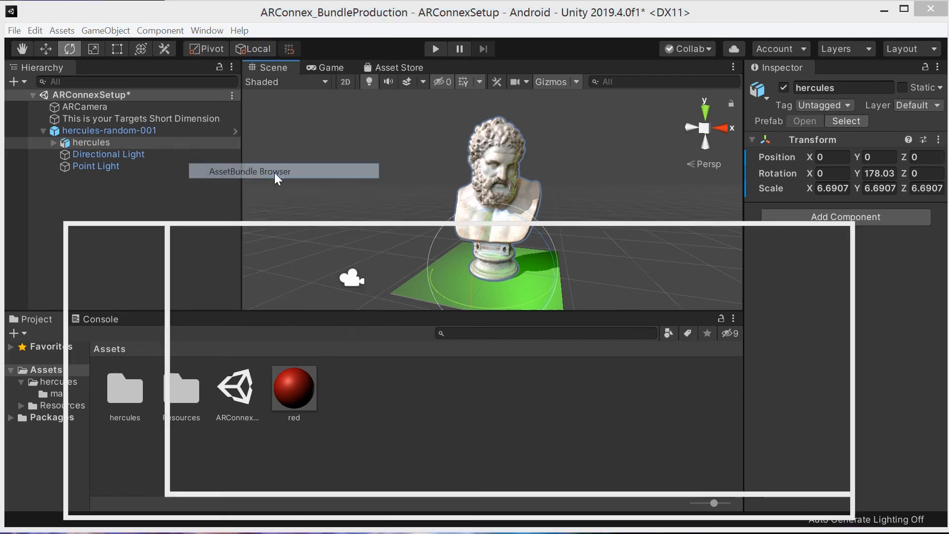
drag(281, 230, 283, 171)
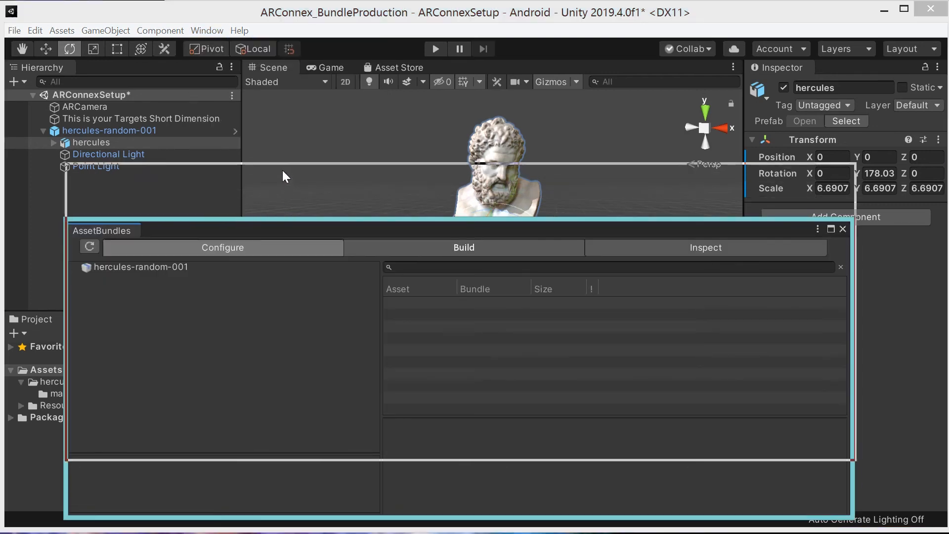
click(114, 207)
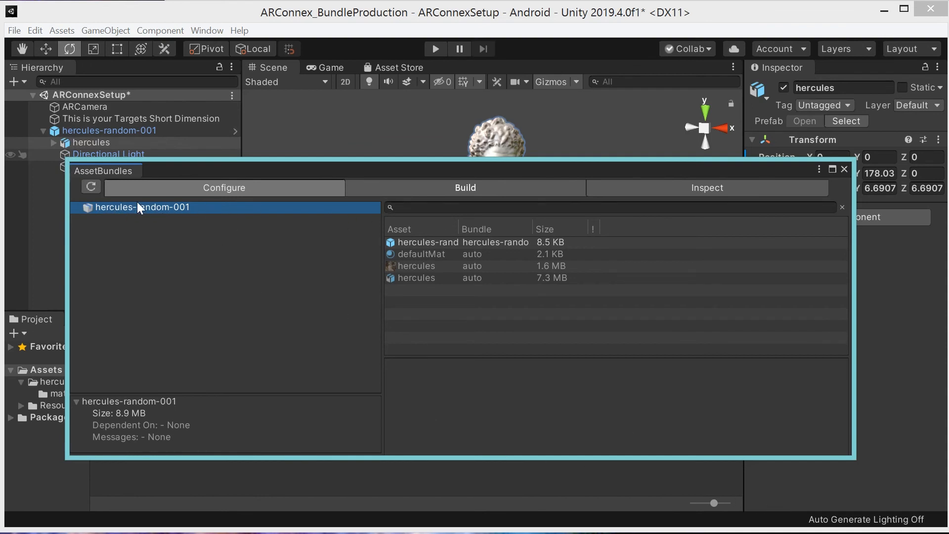
click(432, 241)
click(422, 254)
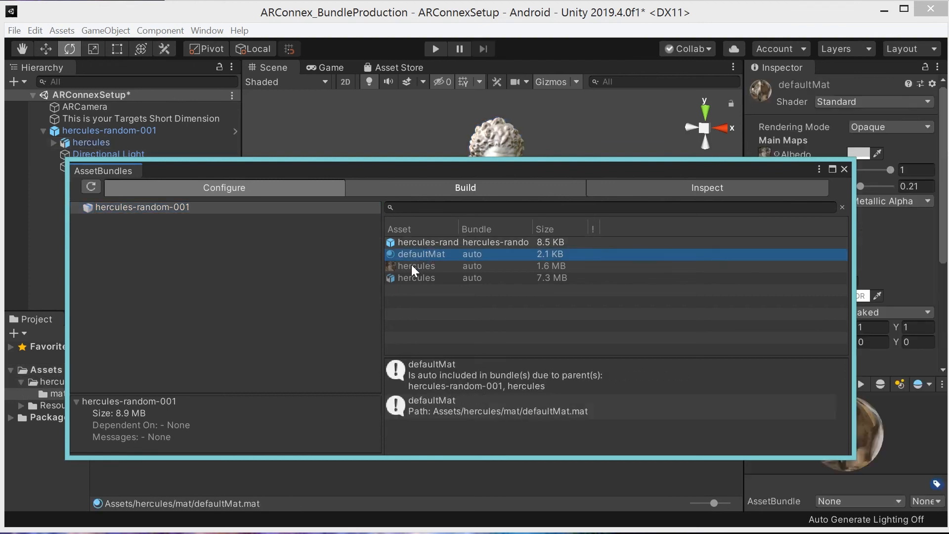
Step: Inspect the defaultMat material, hercules texture and hercules model entries of the bundle in the AssetBundle Browser
click(412, 266)
click(411, 279)
click(417, 267)
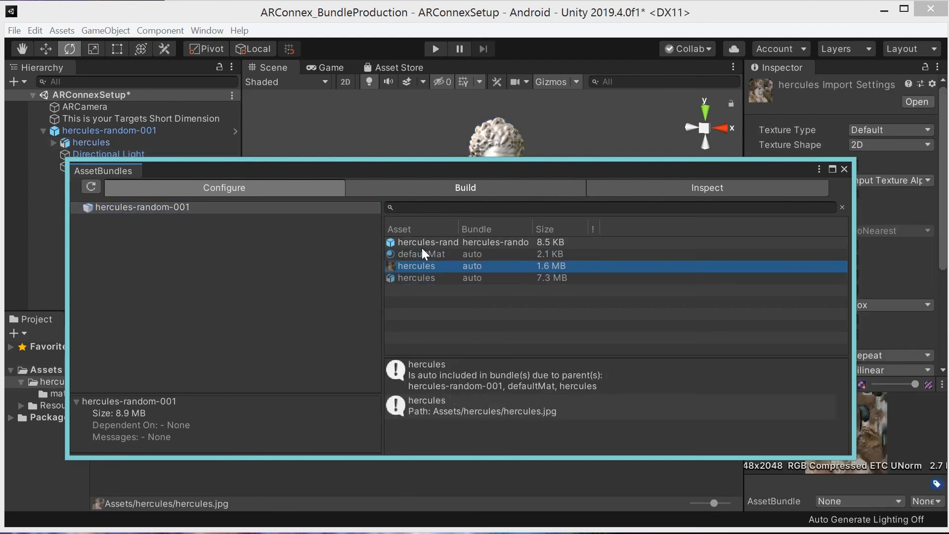
click(416, 256)
click(412, 269)
click(411, 278)
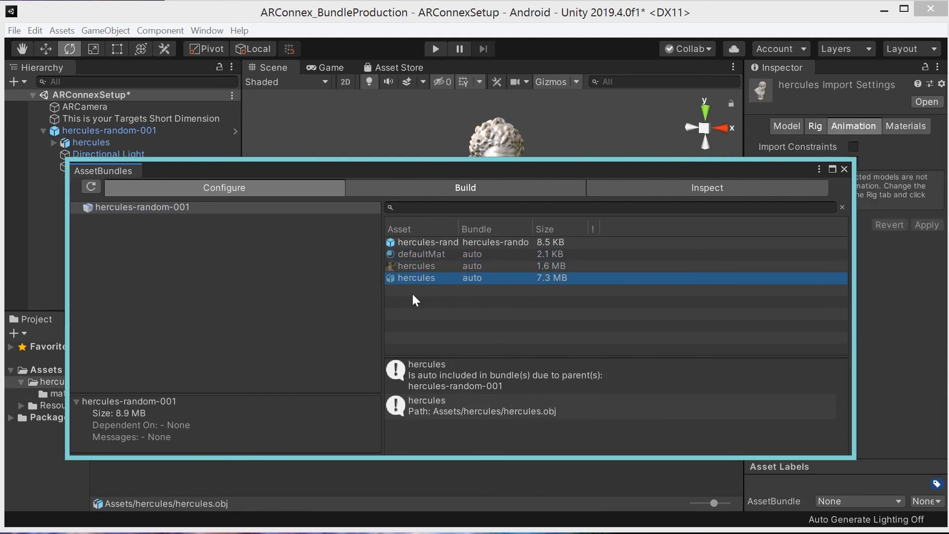
Step: View the AssetBundle Browser's build setup, close the browser and clear the selection
click(463, 193)
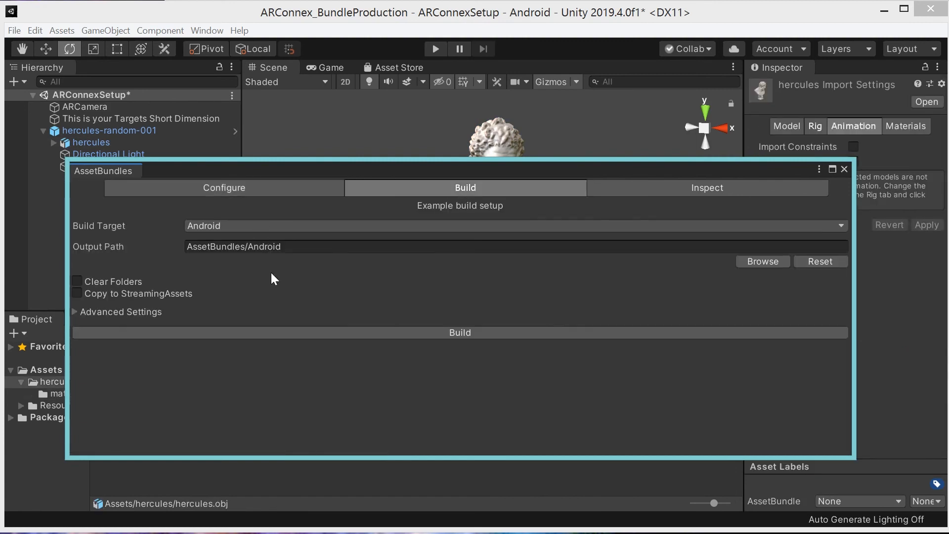
click(845, 170)
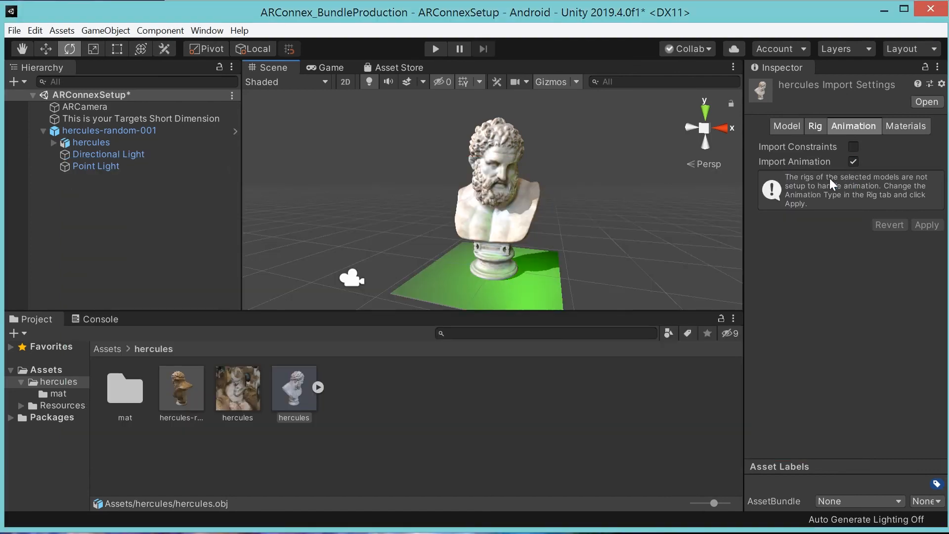
click(155, 209)
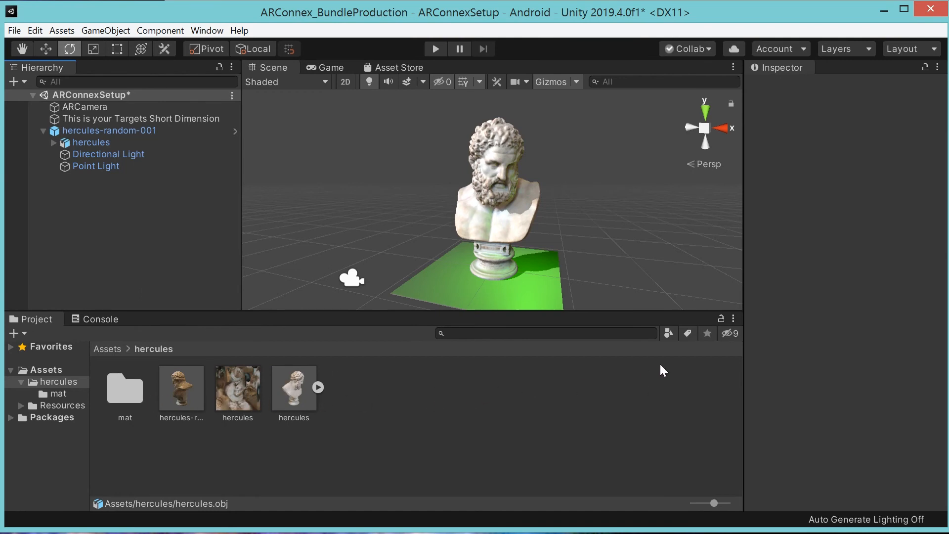
Step: Review the Model import settings of the hercules model asset
click(288, 391)
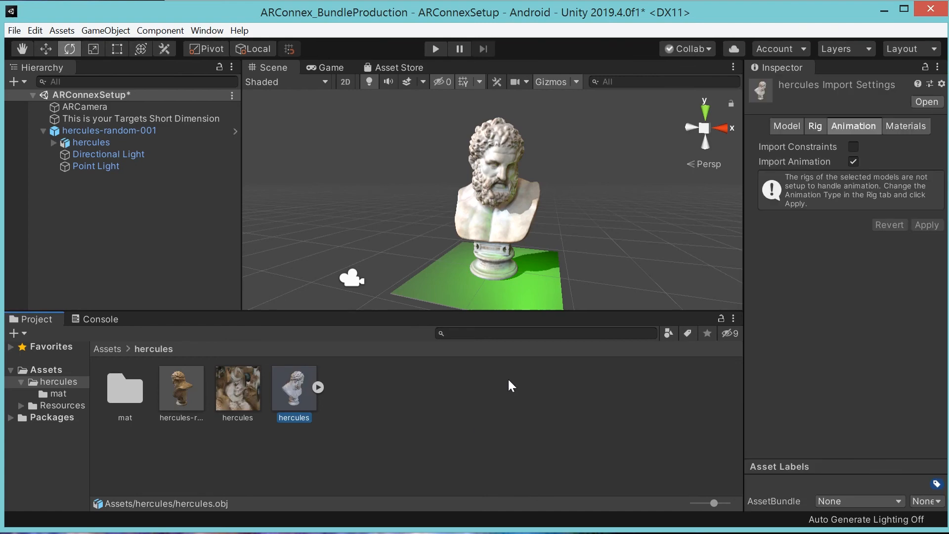
click(783, 129)
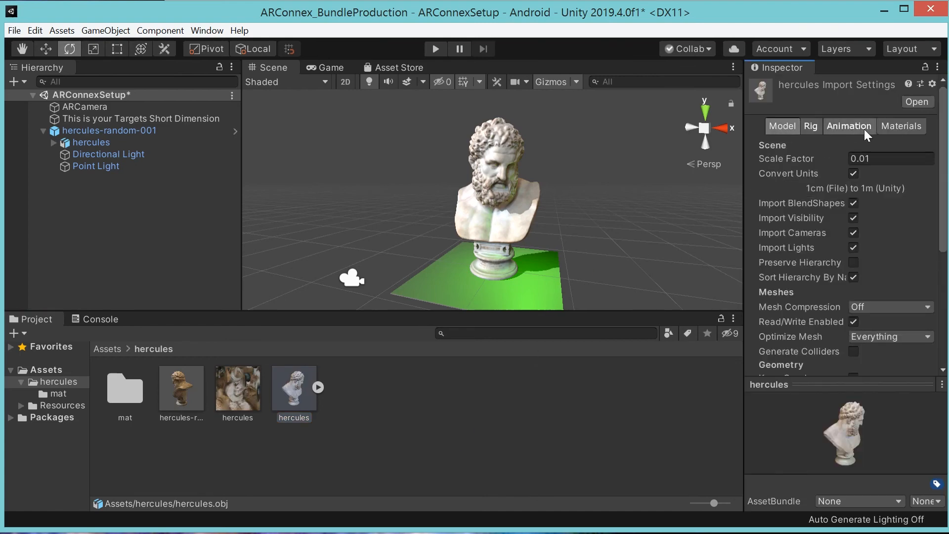
scroll(826, 303, down, 4)
scroll(825, 304, up, 4)
Step: Inspect the components of the hercules, Directional Light and Point Light objects in the scene
click(90, 144)
click(92, 156)
click(87, 168)
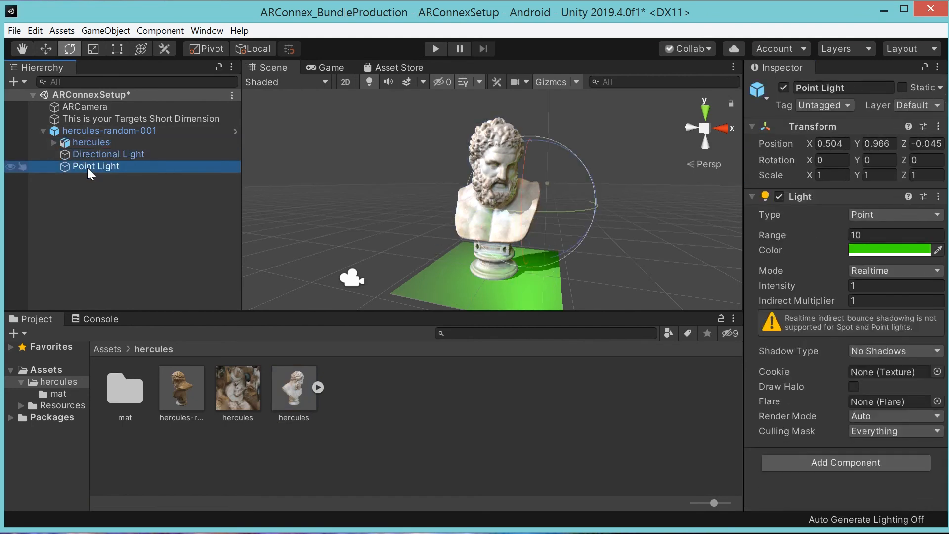
Step: Return to the hercules model asset and review the import settings of the hercules texture
click(287, 387)
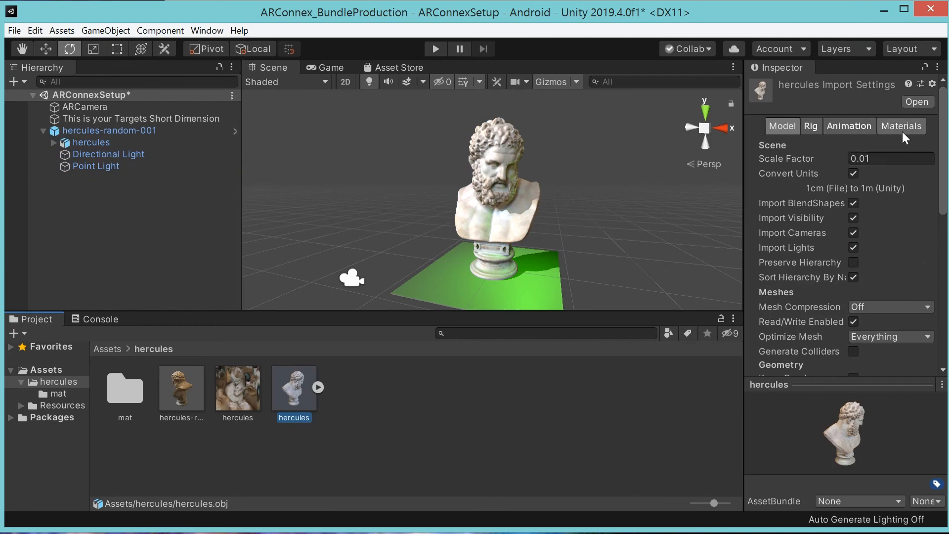
click(227, 393)
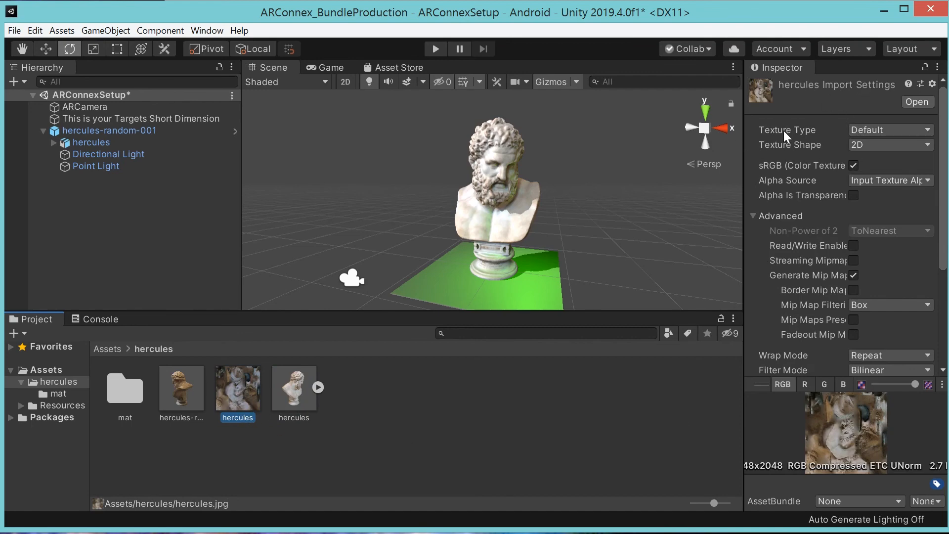
scroll(856, 274, down, 5)
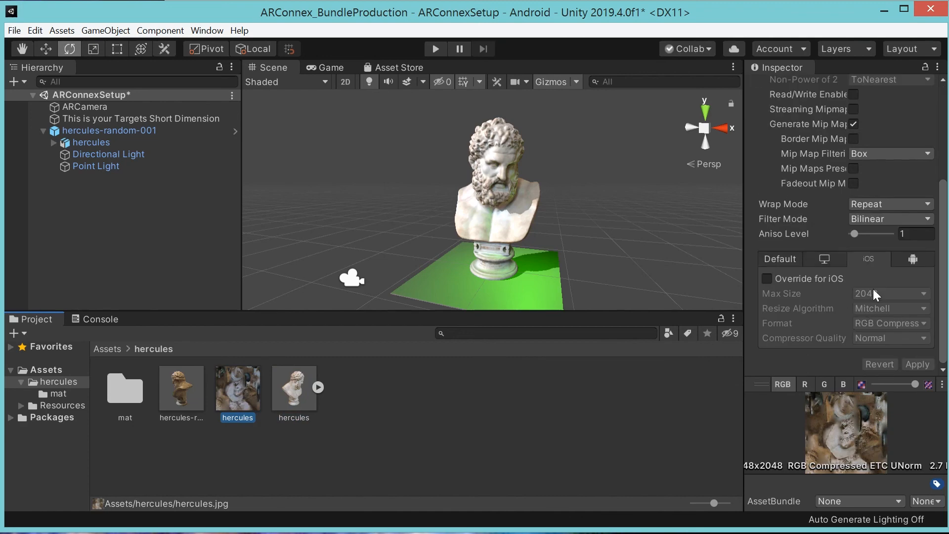
scroll(873, 289, up, 5)
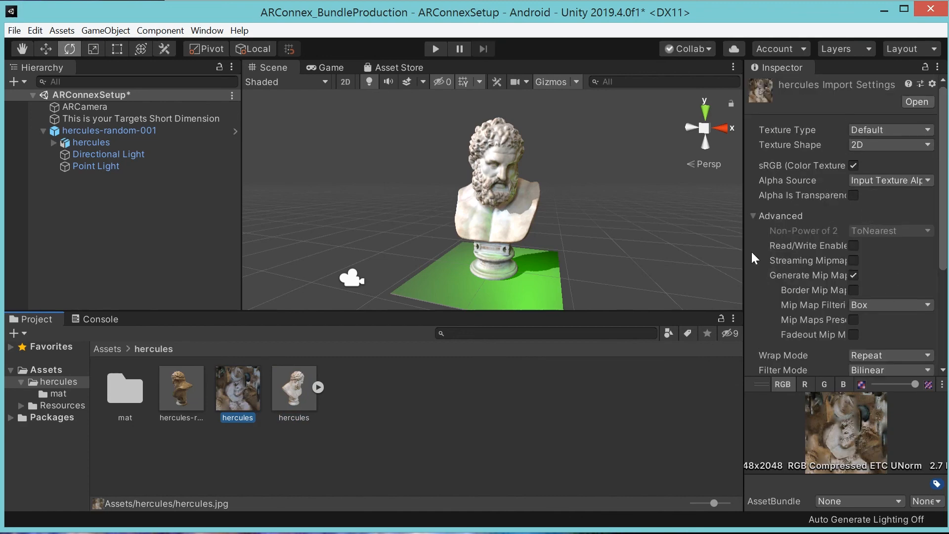
Step: Expand the hercules model asset, review its Materials, Animation and Rig import settings, and deselect it
click(316, 387)
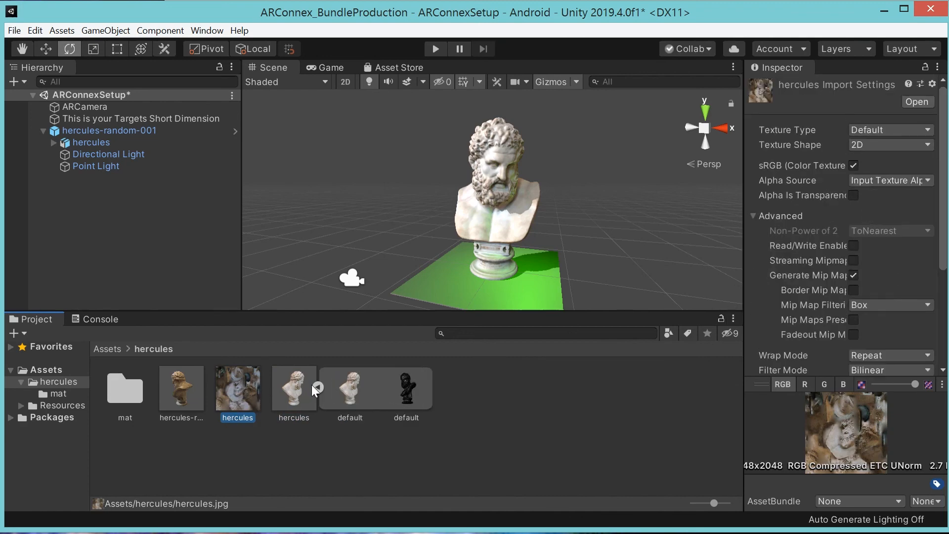
click(293, 395)
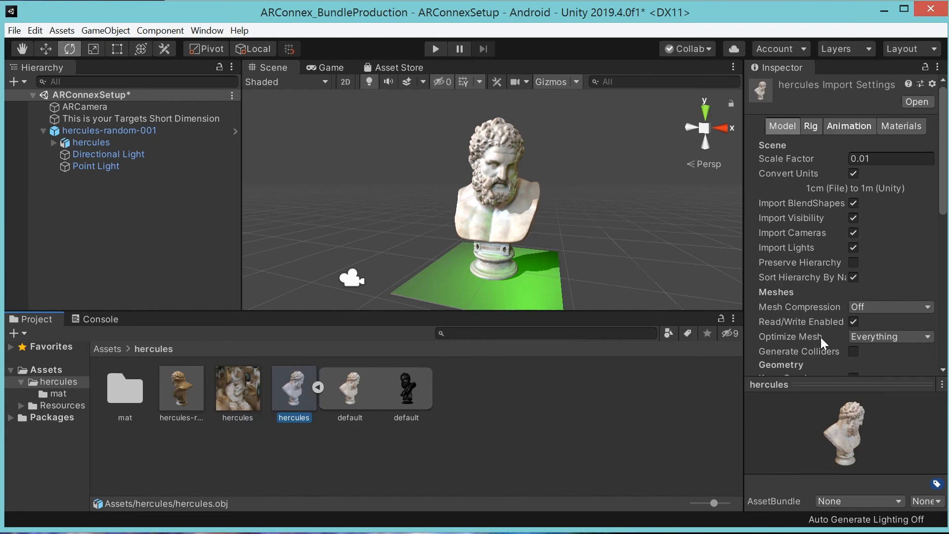
click(891, 126)
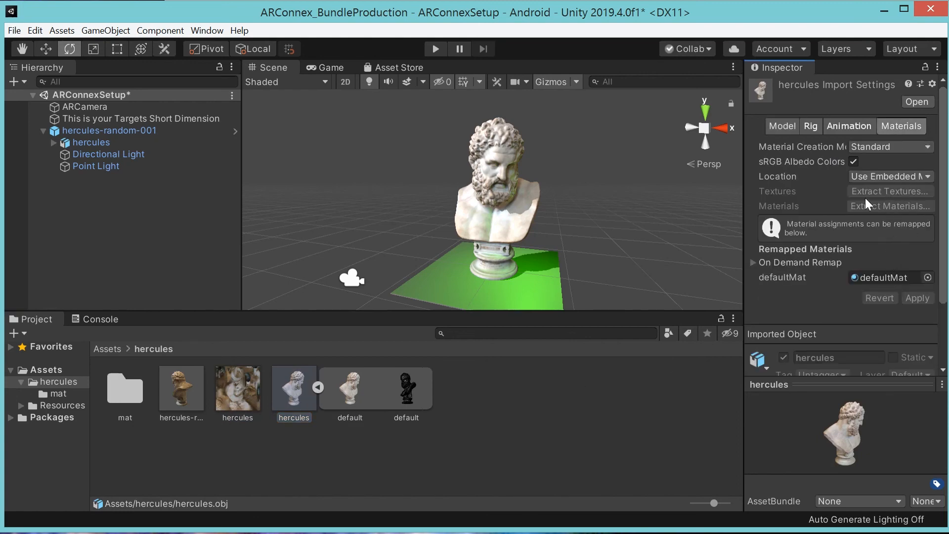
click(850, 128)
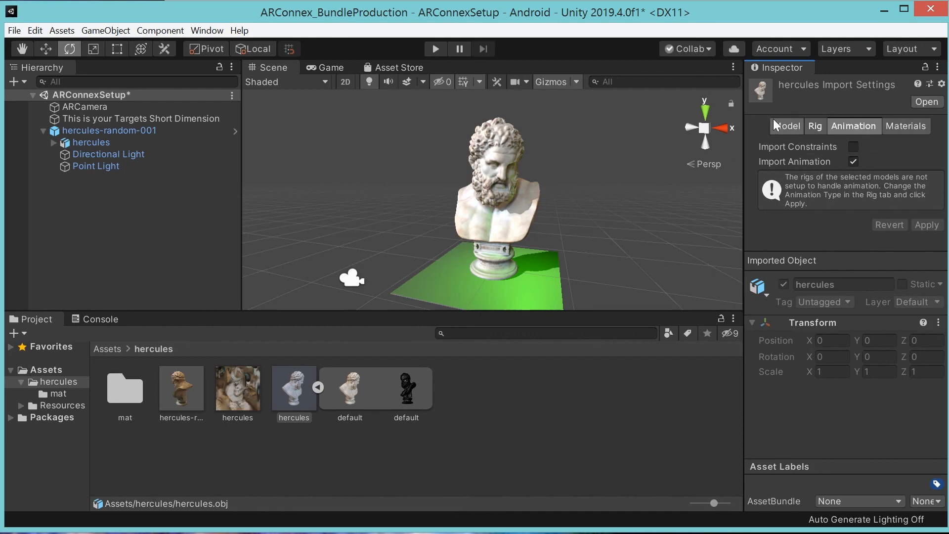
click(815, 127)
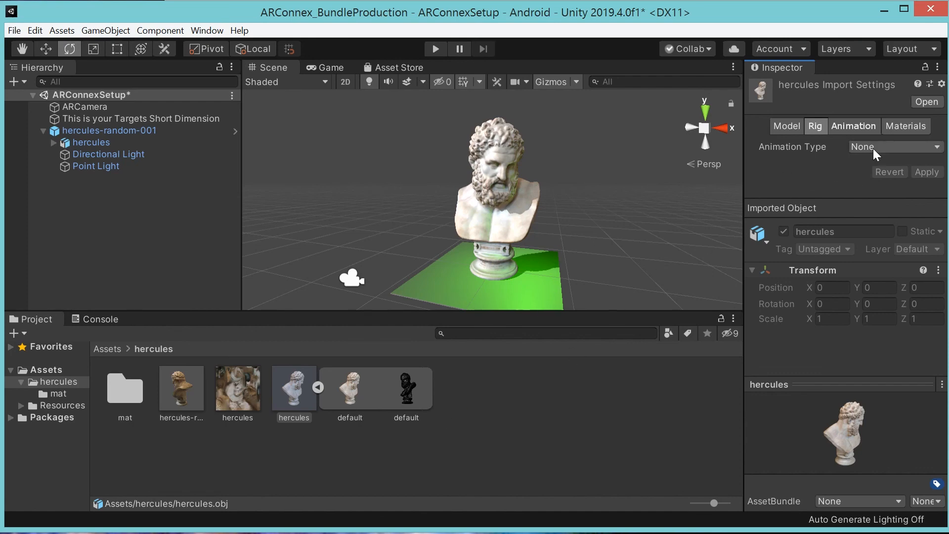
click(385, 460)
click(90, 200)
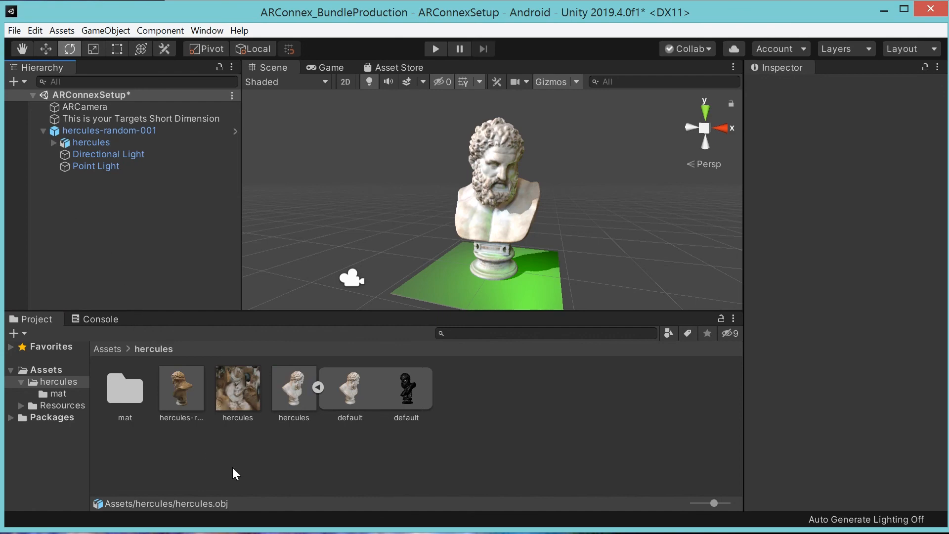
Step: Open the Unity Manual page for the hercules model's import settings in the browser, read through it and return to Unity
click(478, 463)
click(288, 387)
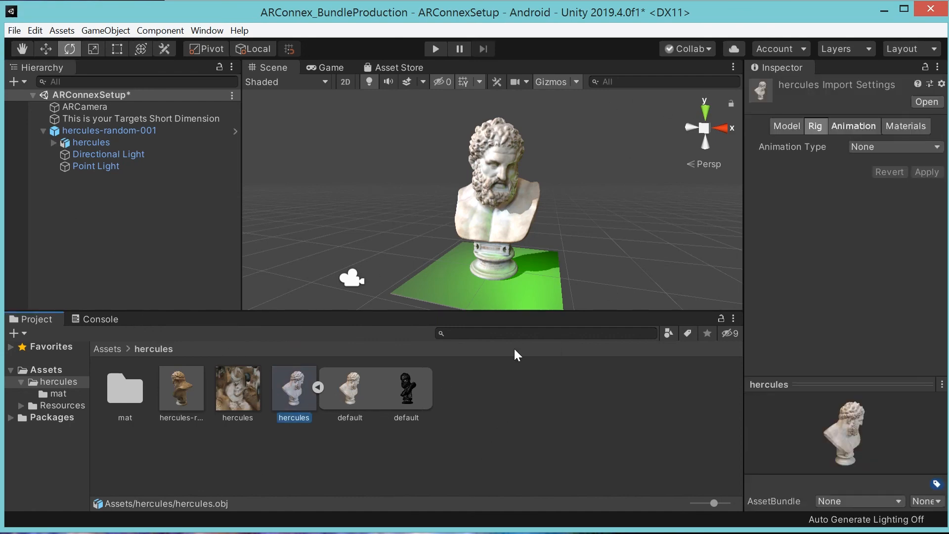
click(918, 84)
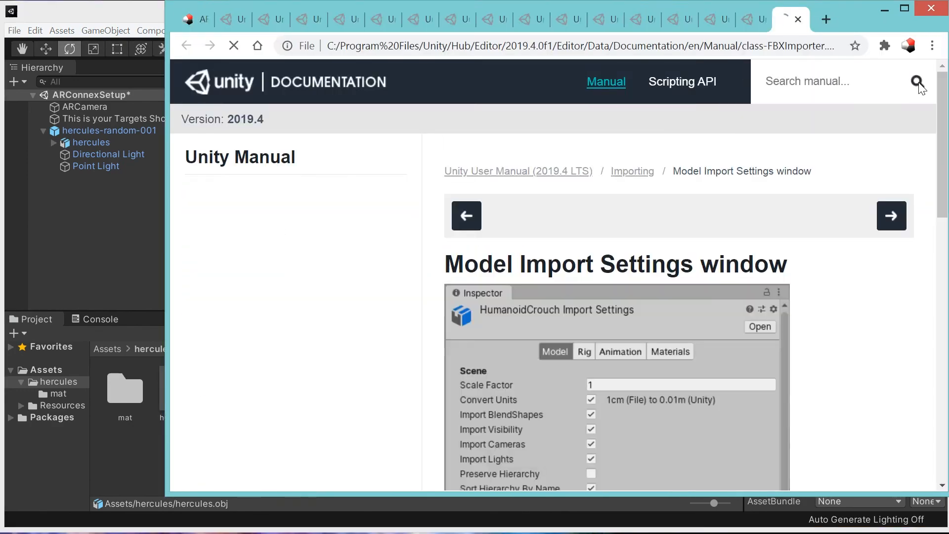
scroll(635, 240, down, 1)
scroll(638, 242, down, 5)
scroll(692, 259, down, 7)
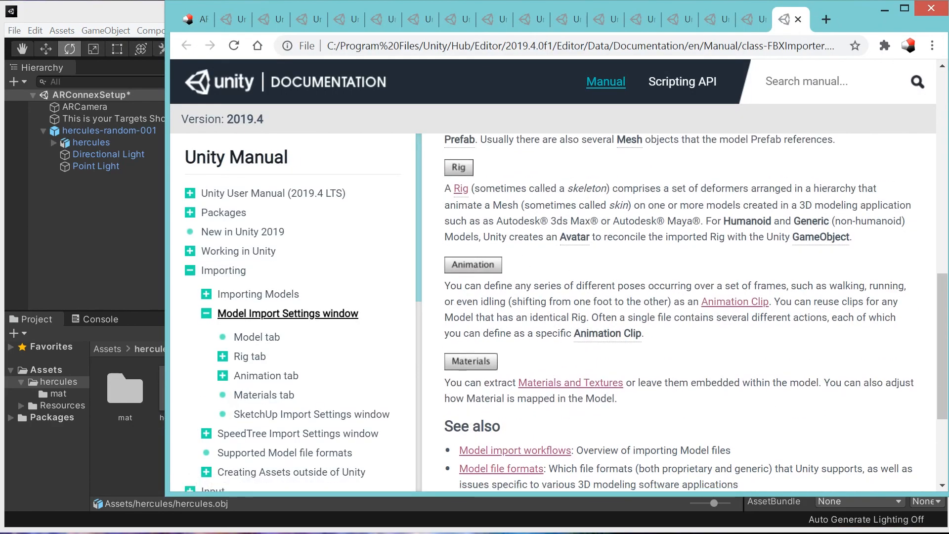
scroll(611, 365, down, 4)
scroll(612, 365, up, 5)
scroll(628, 300, up, 8)
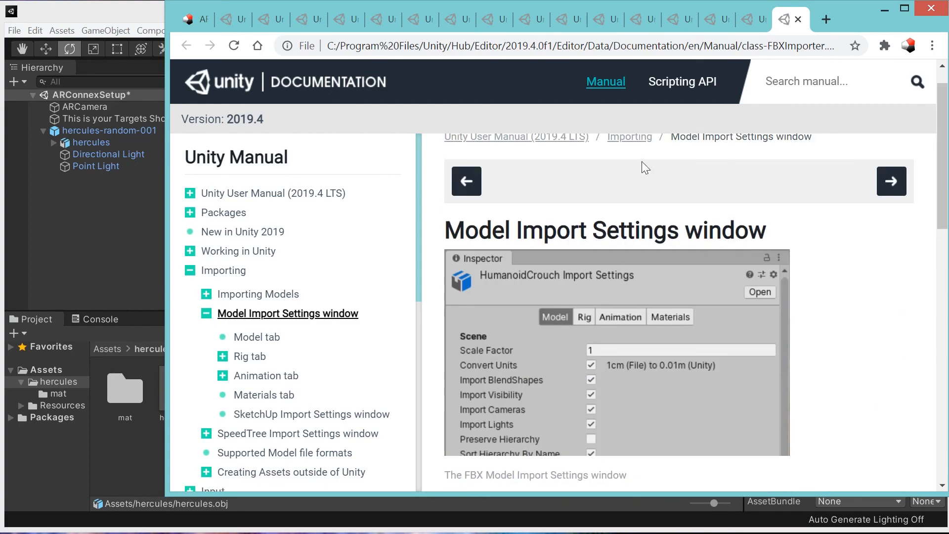
click(78, 13)
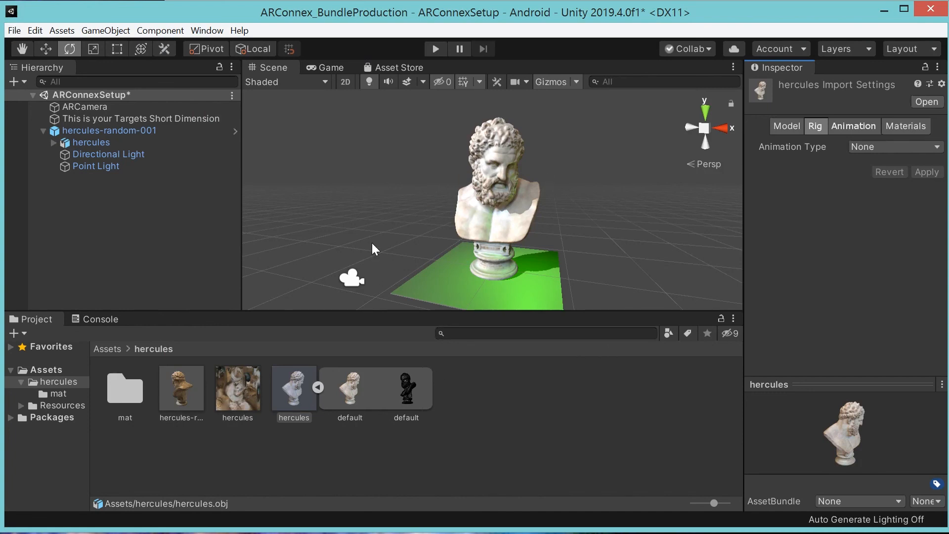
Step: Inspect the ARCamera and This is your Targets Short Dimension objects, then clear the selection
click(90, 110)
click(84, 118)
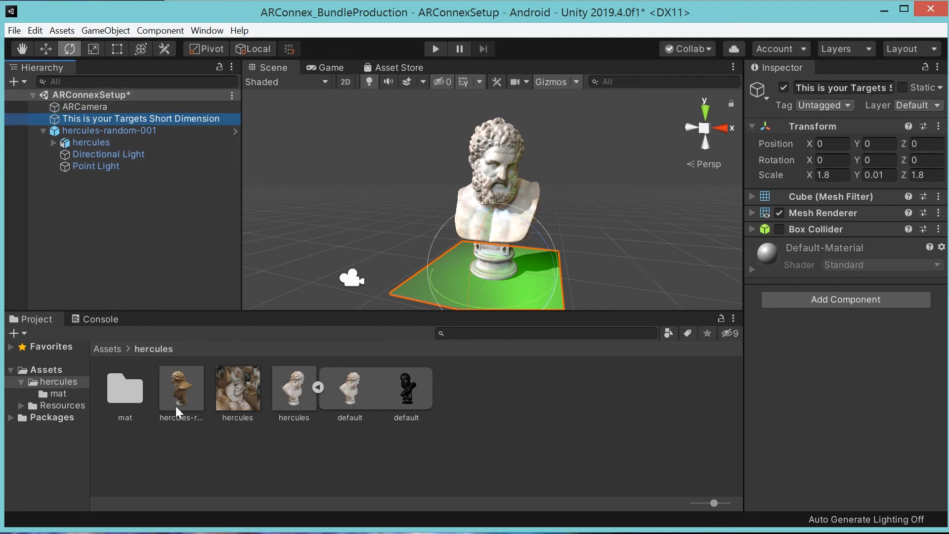
click(488, 432)
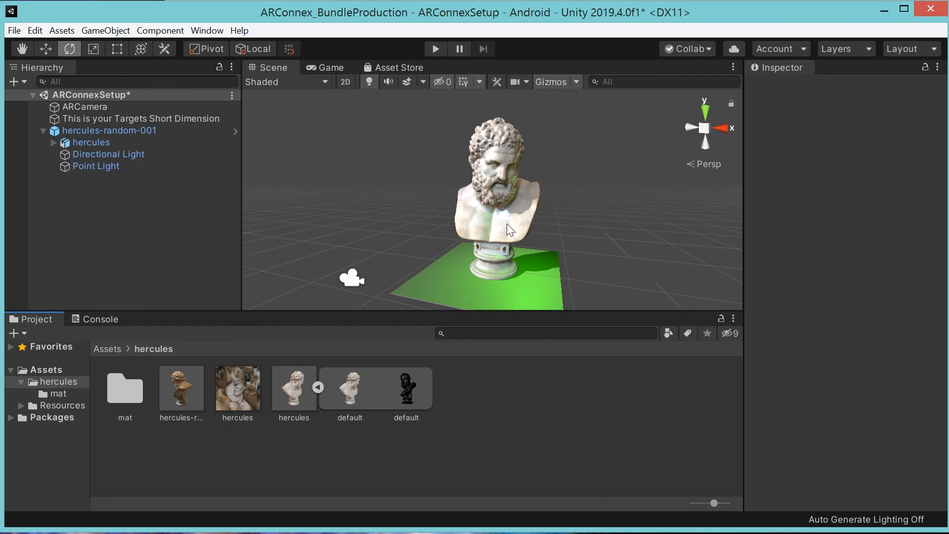